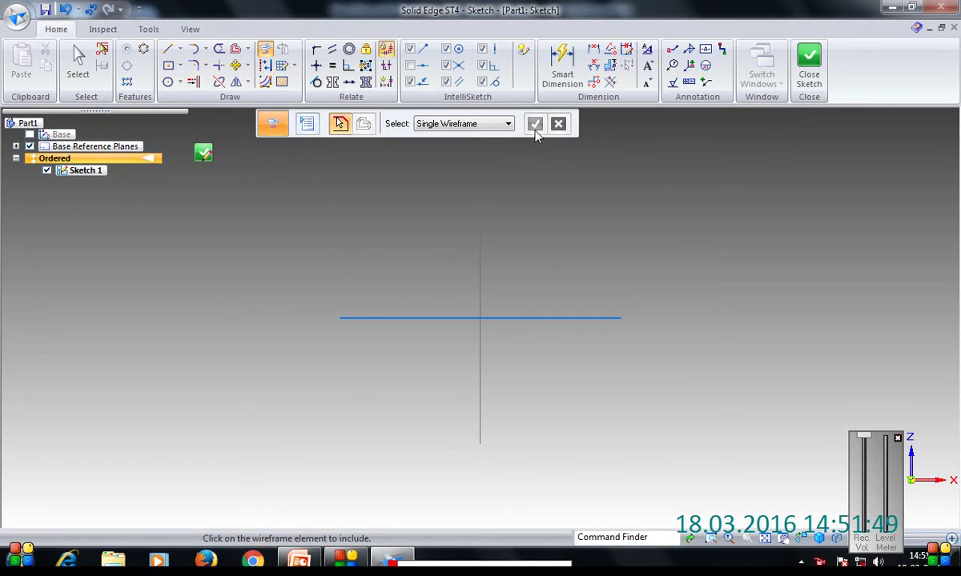
- Offset the included horizontal line 6 mm upward
{"action": "left_click", "coordinate": [237, 52]}
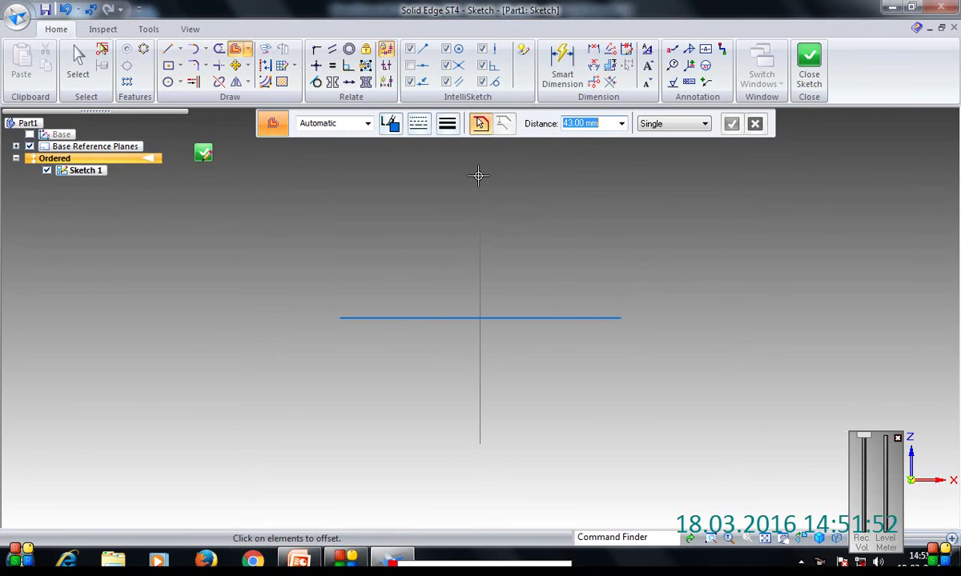
{"action": "type", "text": "6"}
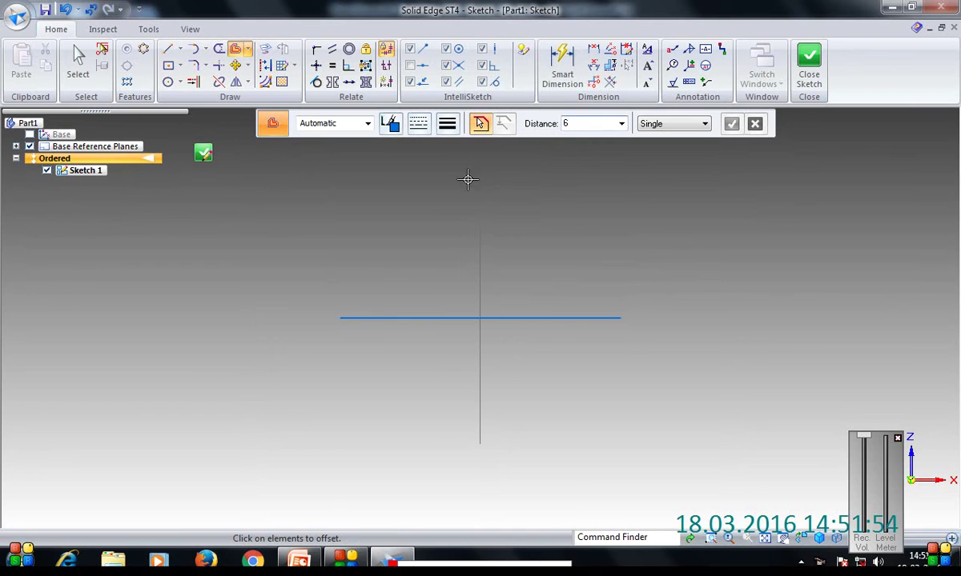
{"action": "left_click", "coordinate": [557, 318]}
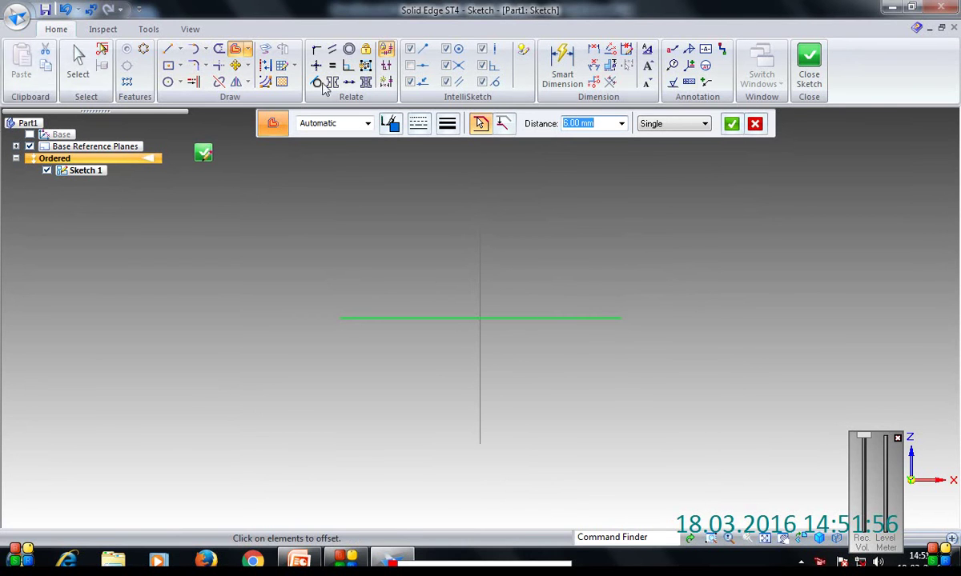
{"action": "left_click", "coordinate": [731, 123]}
{"action": "left_click", "coordinate": [655, 269]}
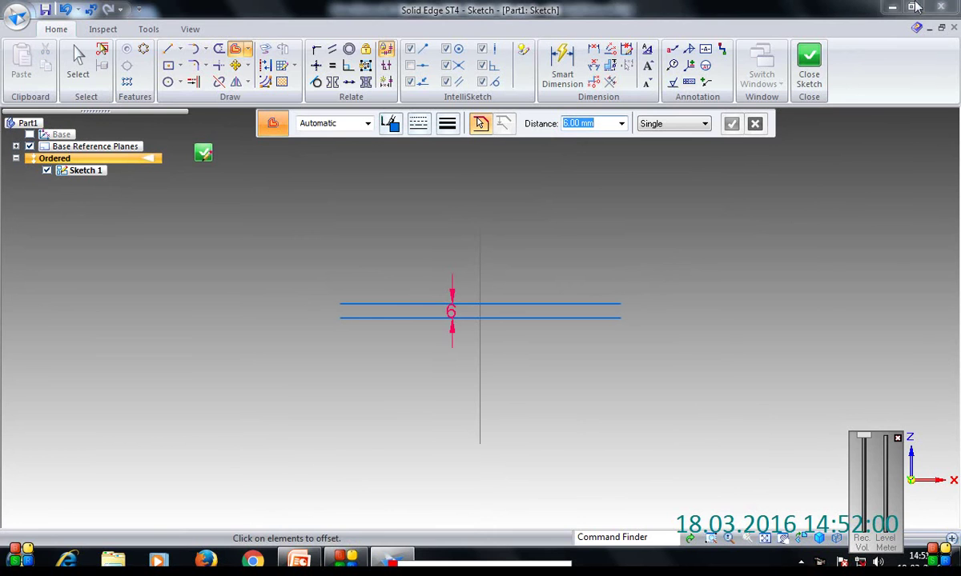
- Draw a 19 mm radius center-point arc about the origin, from the vertical axis clockwise to the upper offset line
{"action": "left_click", "coordinate": [205, 49]}
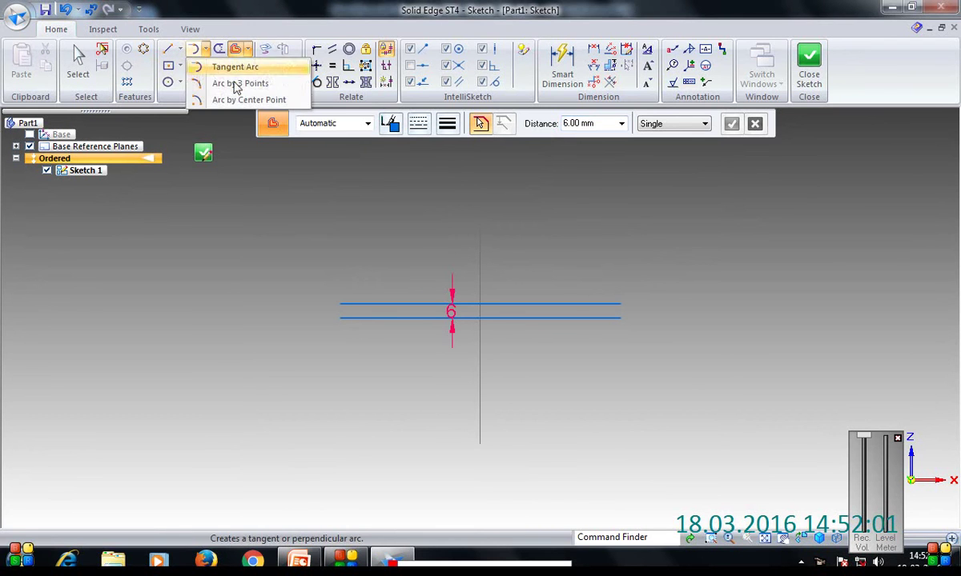
{"action": "left_click", "coordinate": [237, 99]}
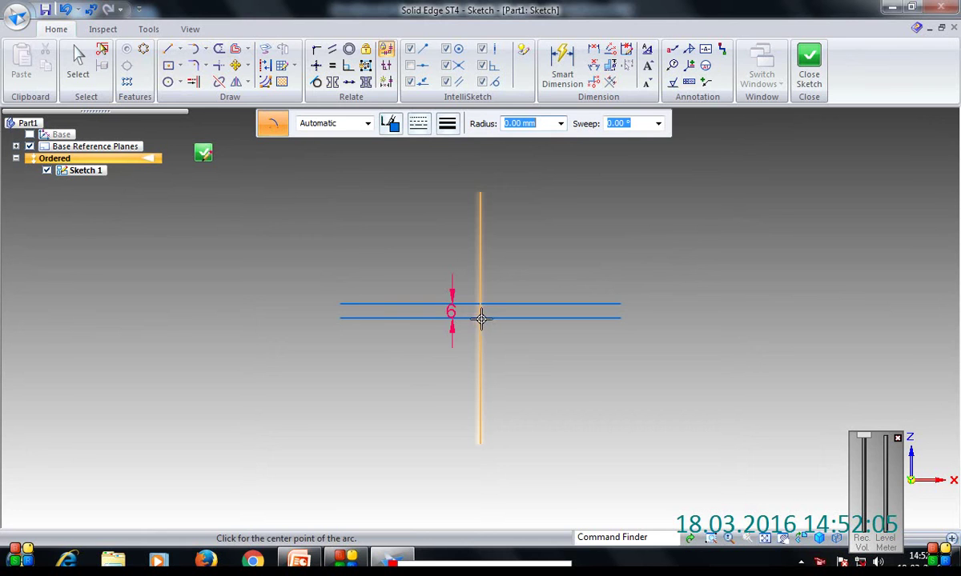
{"action": "left_click", "coordinate": [480, 318]}
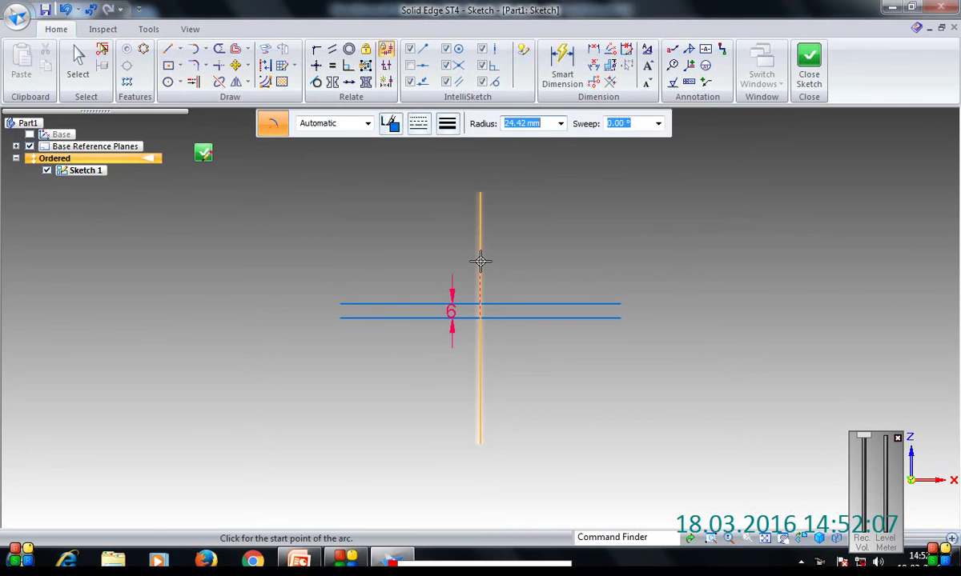
{"action": "type", "text": "19"}
{"action": "key", "text": "Return"}
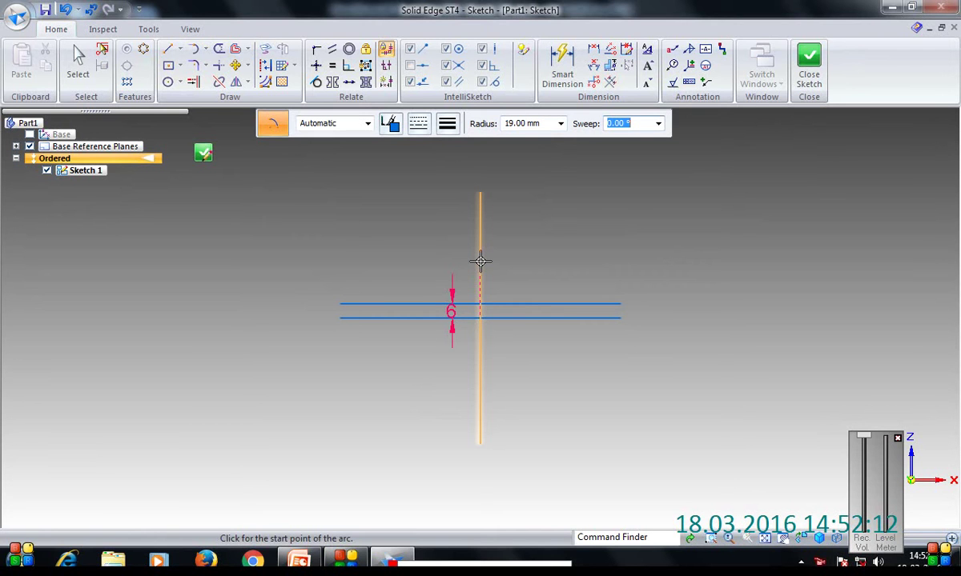
{"action": "left_click", "coordinate": [481, 260]}
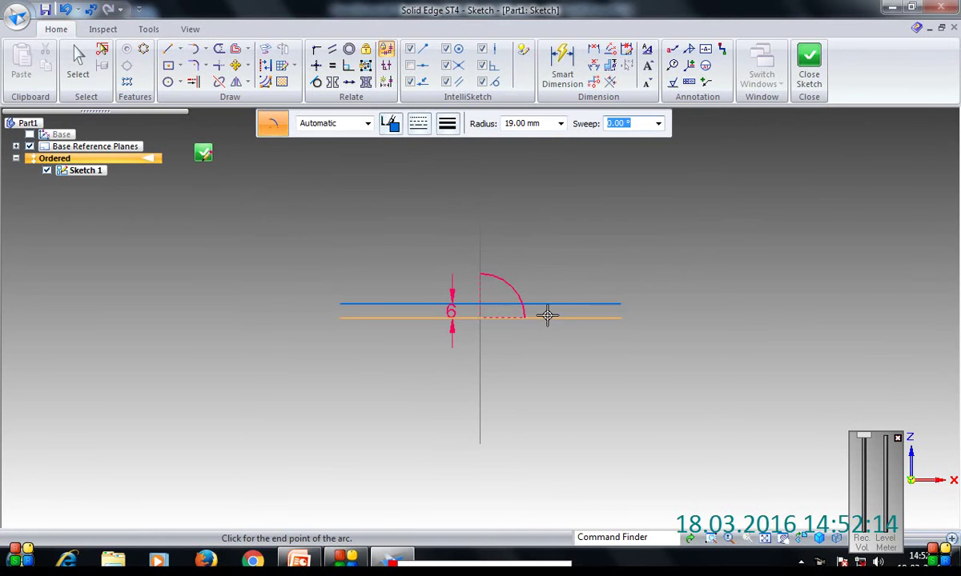
{"action": "left_click", "coordinate": [539, 301]}
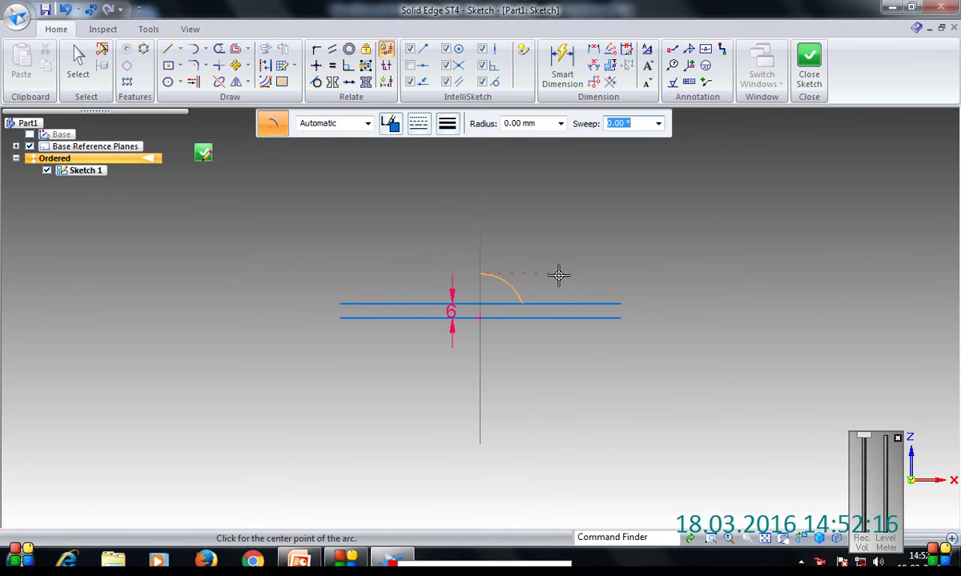
- Draw a concentric 36 mm radius center-point arc about the origin, from the vertical axis clockwise to beyond the inner arc's end
{"action": "left_click", "coordinate": [200, 49]}
{"action": "left_click", "coordinate": [517, 126]}
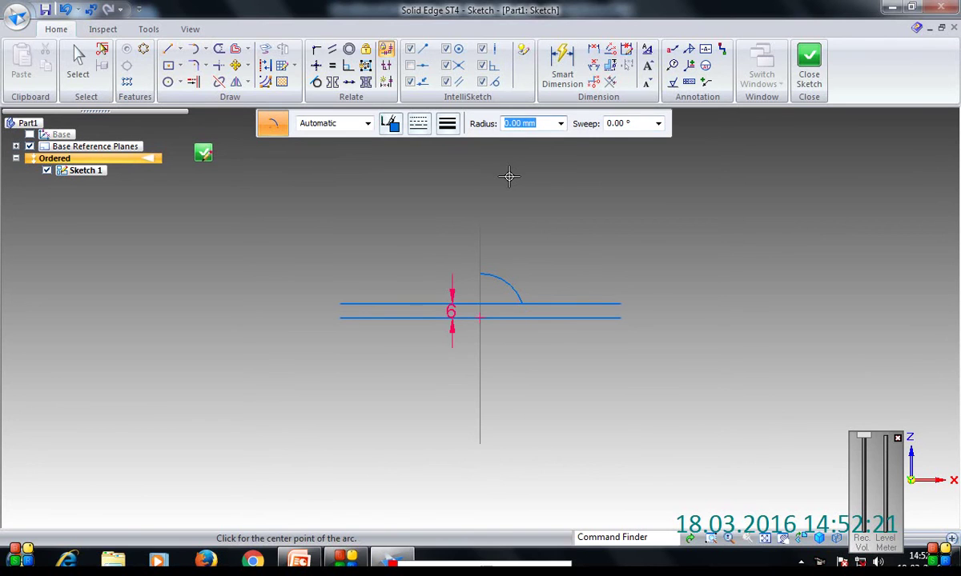
{"action": "type", "text": "36"}
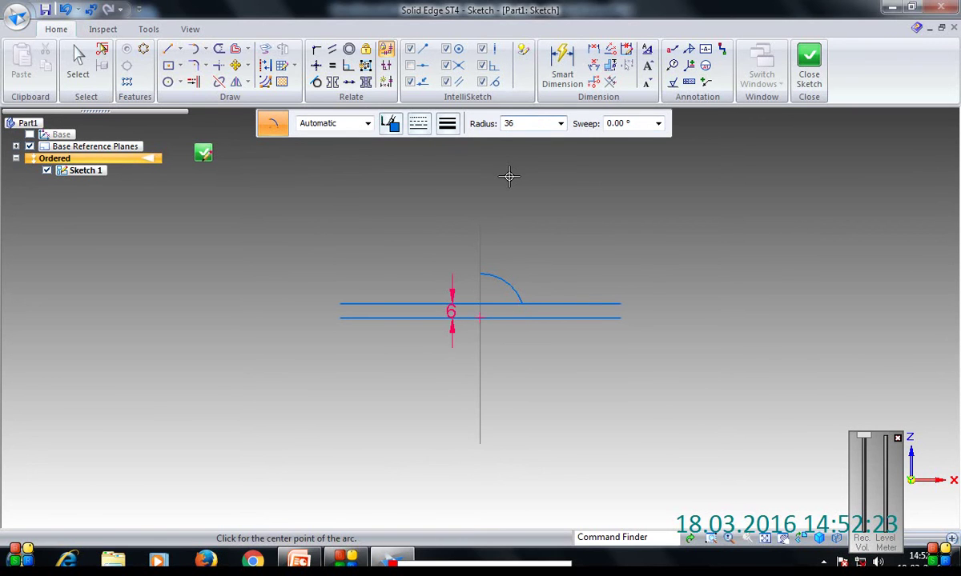
{"action": "left_click", "coordinate": [480, 318]}
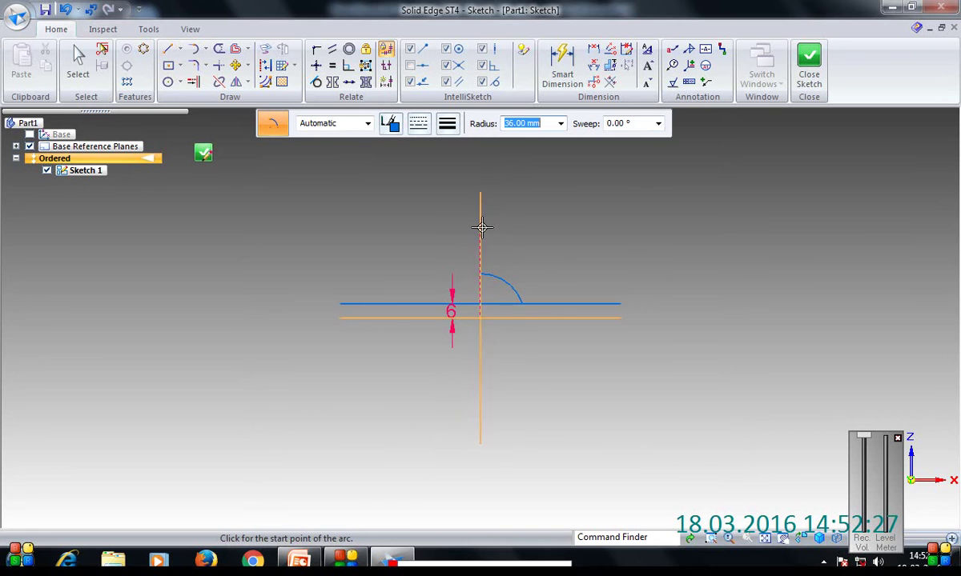
{"action": "left_click", "coordinate": [480, 232]}
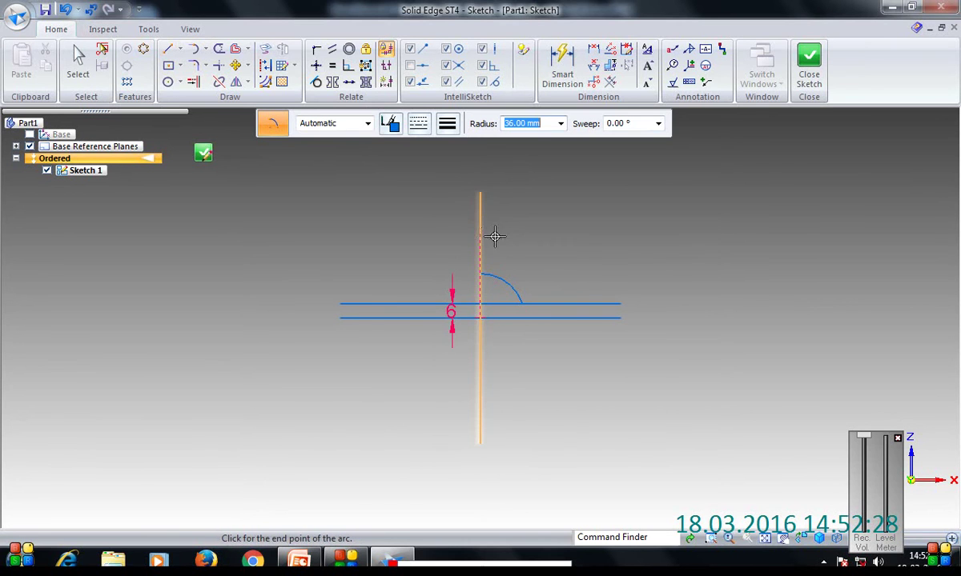
{"action": "left_click", "coordinate": [555, 281]}
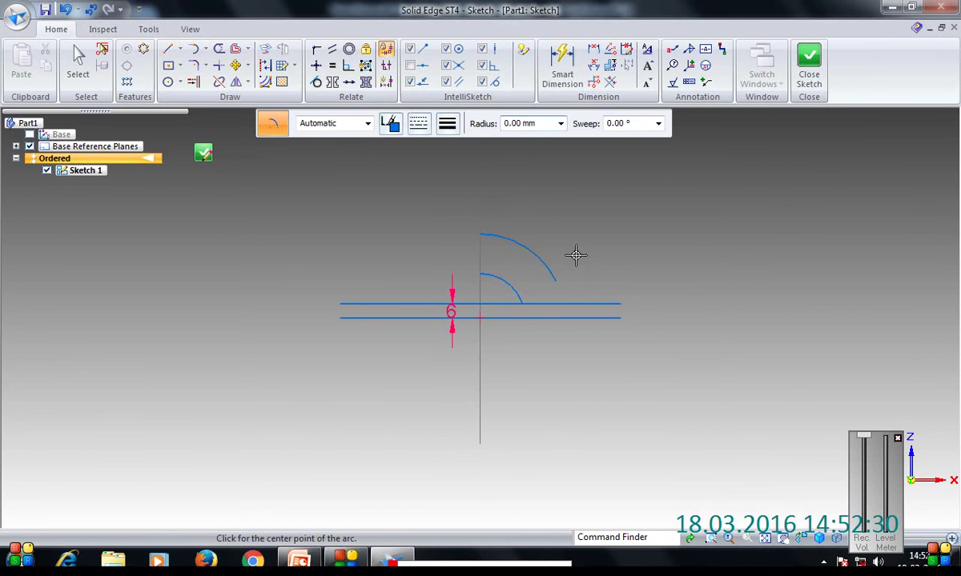
- Try to trim away the lower horizontal line and the part of the offset line up to the inner arc's end
{"action": "left_click", "coordinate": [217, 50]}
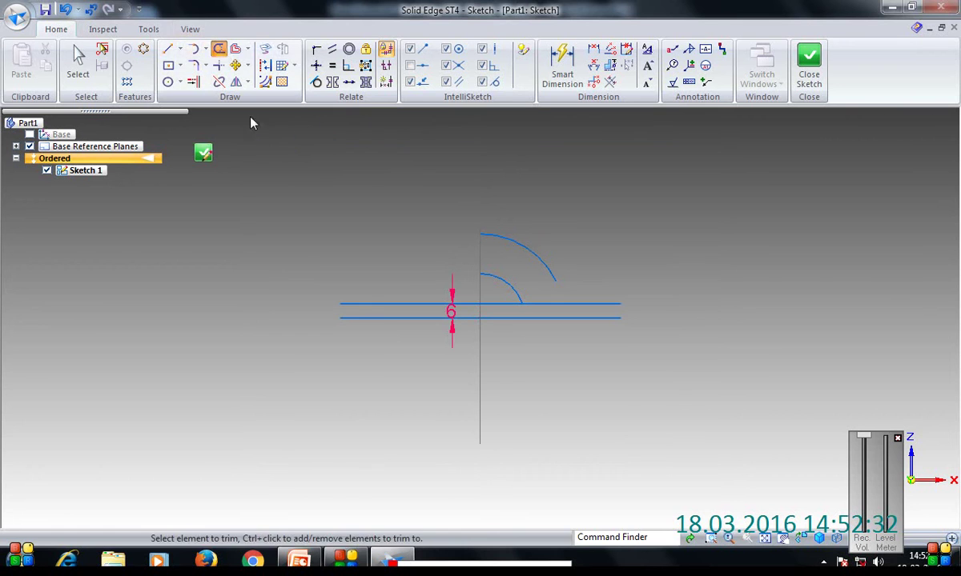
{"action": "left_click_drag", "start_coordinate": [478, 320], "coordinate": [483, 313]}
{"action": "left_click", "coordinate": [487, 304]}
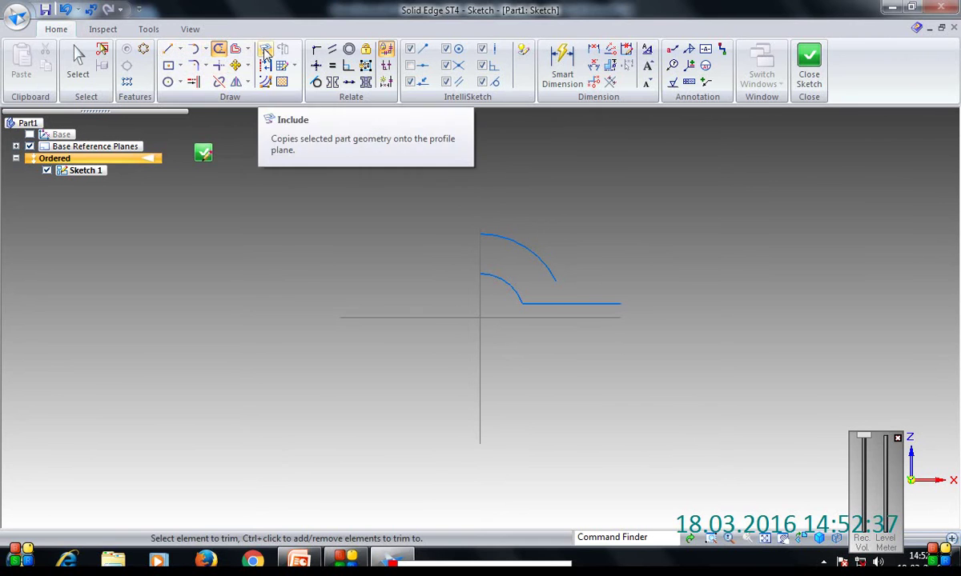
- Undo the trims of the horizontal lines while keeping both arcs
{"action": "left_click", "coordinate": [64, 9]}
{"action": "left_click", "coordinate": [64, 10]}
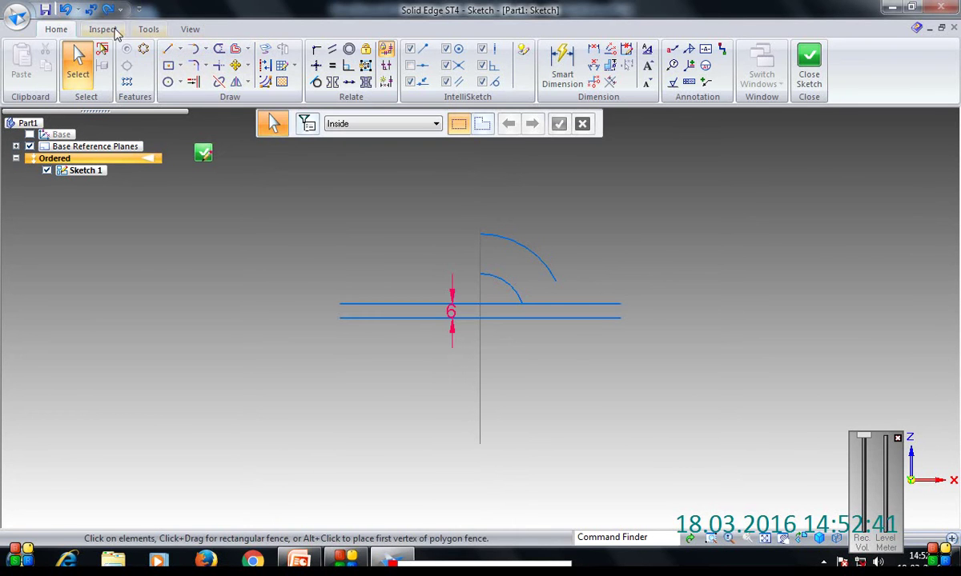
{"action": "left_click", "coordinate": [64, 10]}
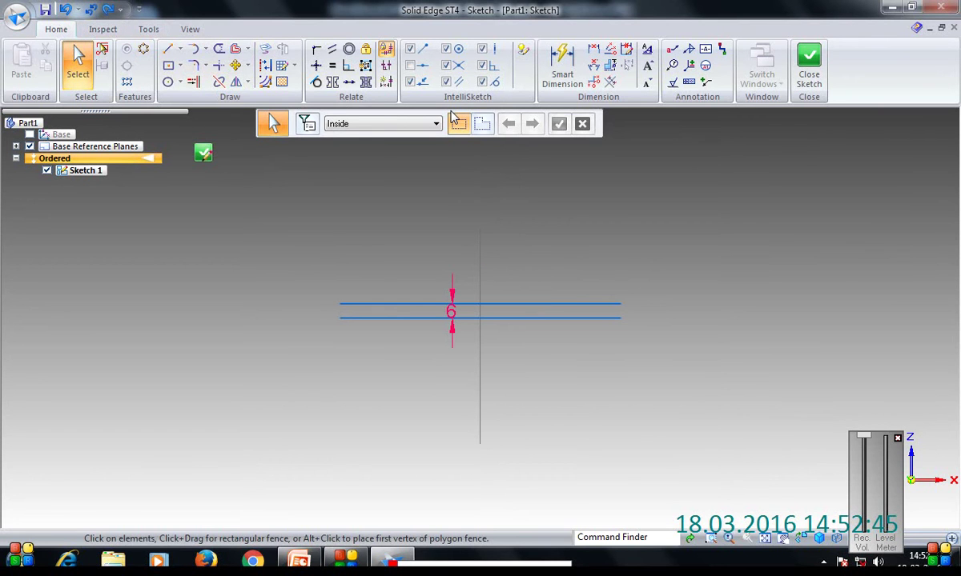
{"action": "key", "text": "ctrl+y"}
{"action": "key", "text": "ctrl+y"}
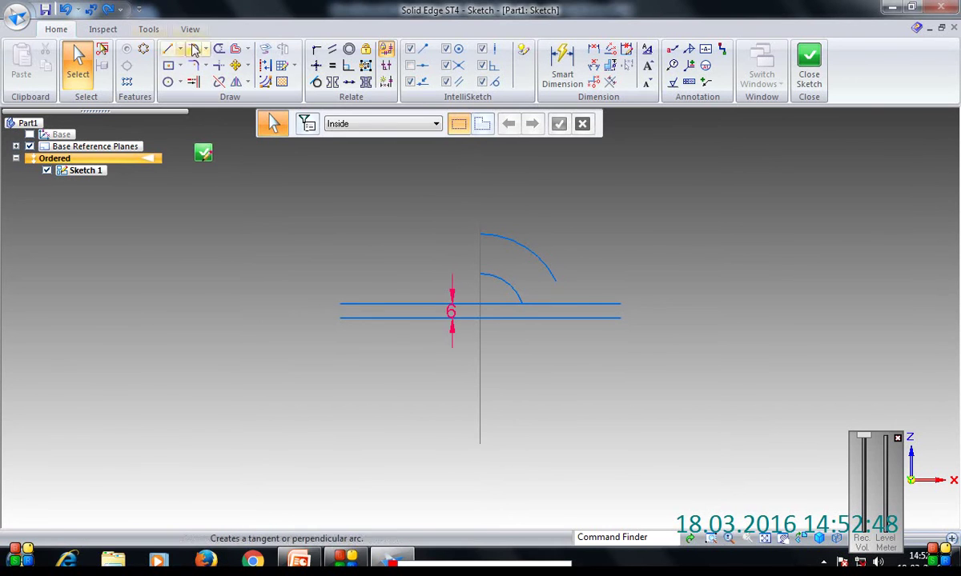
- Include the vertical reference plane line in the sketch and offset it 21 mm to the right
{"action": "left_click", "coordinate": [265, 49]}
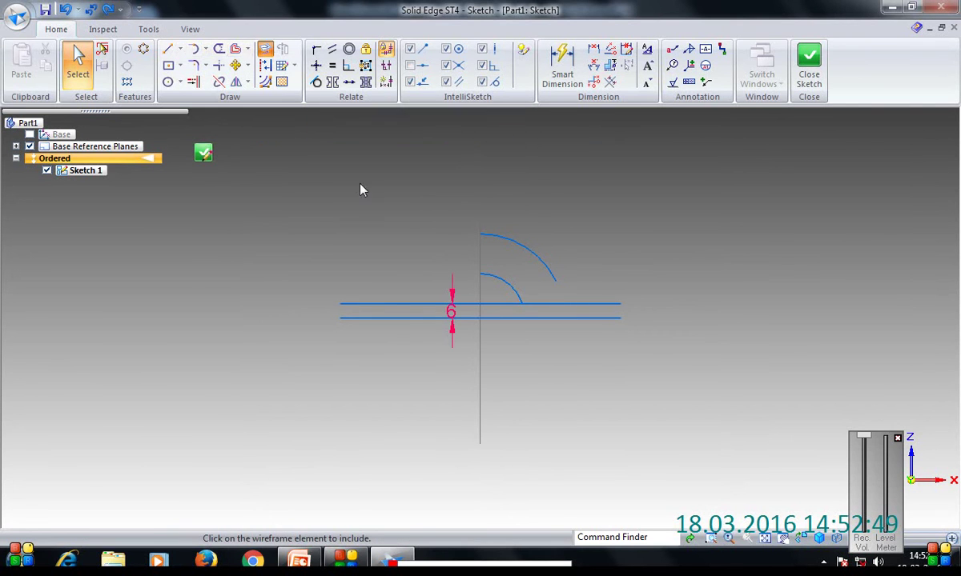
{"action": "left_click", "coordinate": [481, 215]}
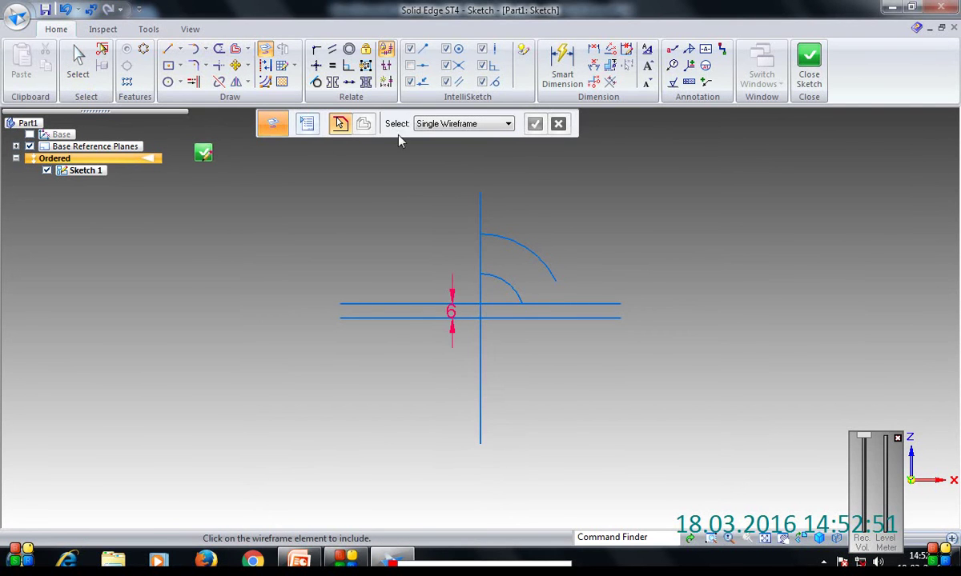
{"action": "left_click", "coordinate": [239, 50]}
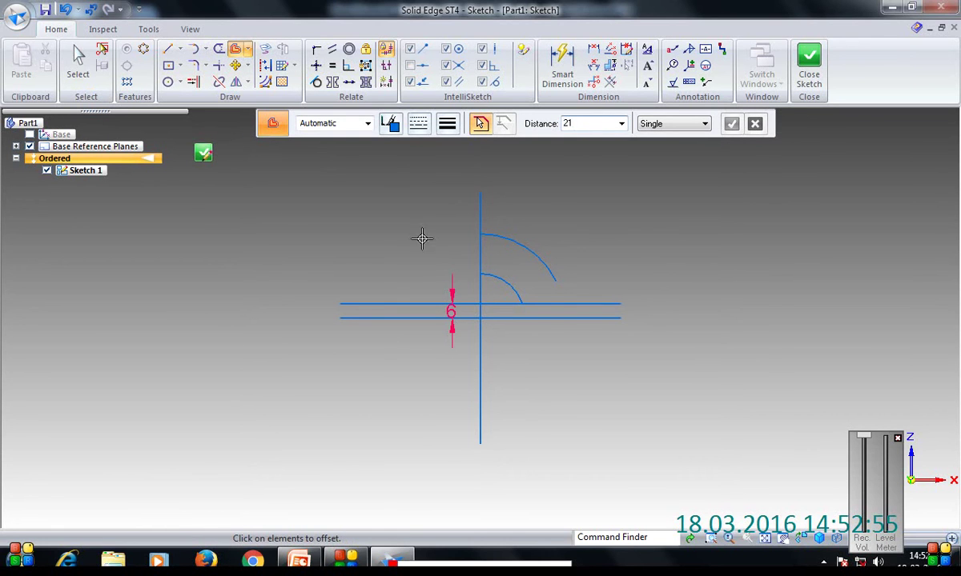
{"action": "left_click", "coordinate": [481, 219]}
{"action": "left_click", "coordinate": [730, 124]}
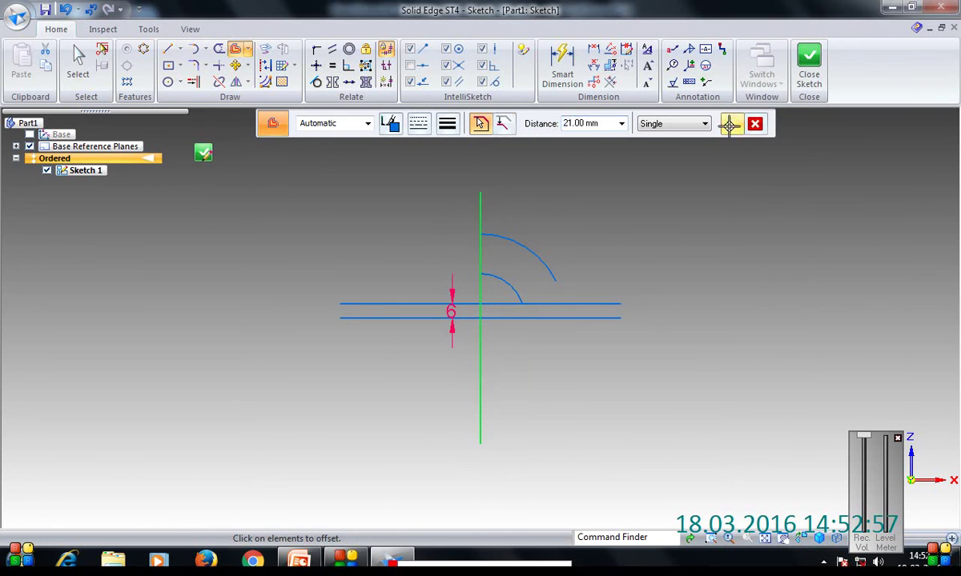
{"action": "left_click", "coordinate": [641, 187]}
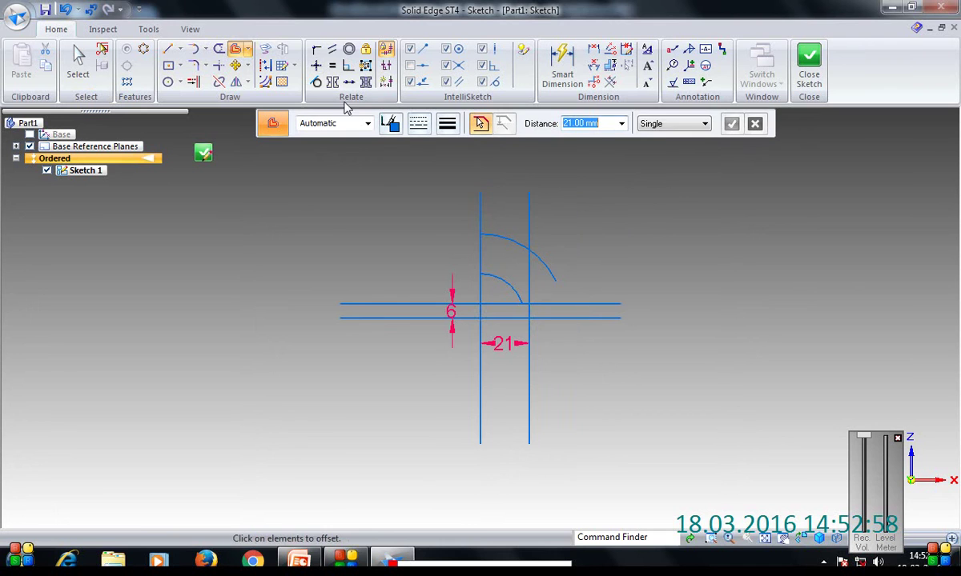
- Trim the excess lines, keeping both arcs, the vertical edge joining them and the short horizontal segment at the inner arc's end
{"action": "left_click", "coordinate": [218, 49]}
{"action": "mouse_move", "coordinate": [436, 275]}
{"action": "left_mouse_down"}
{"action": "mouse_move", "coordinate": [488, 293]}
{"action": "mouse_move", "coordinate": [505, 321]}
{"action": "mouse_move", "coordinate": [504, 350]}
{"action": "left_mouse_up"}
{"action": "left_click_drag", "start_coordinate": [453, 289], "coordinate": [492, 344]}
{"action": "left_click_drag", "start_coordinate": [439, 205], "coordinate": [567, 221]}
{"action": "left_click_drag", "start_coordinate": [558, 337], "coordinate": [498, 358]}
{"action": "left_click", "coordinate": [545, 303]}
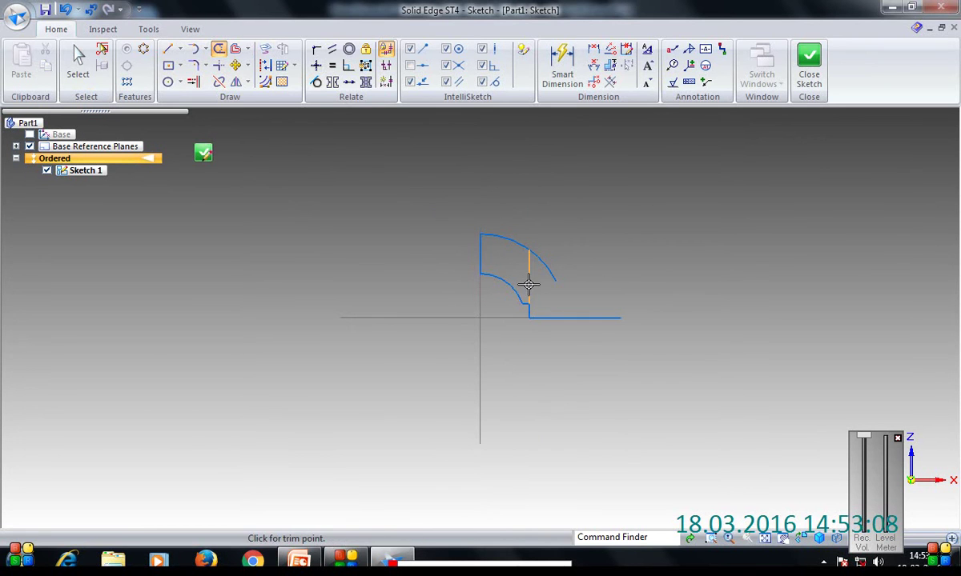
{"action": "left_click", "coordinate": [529, 284]}
{"action": "left_click_drag", "start_coordinate": [536, 311], "coordinate": [512, 311]}
{"action": "left_click_drag", "start_coordinate": [571, 304], "coordinate": [552, 322]}
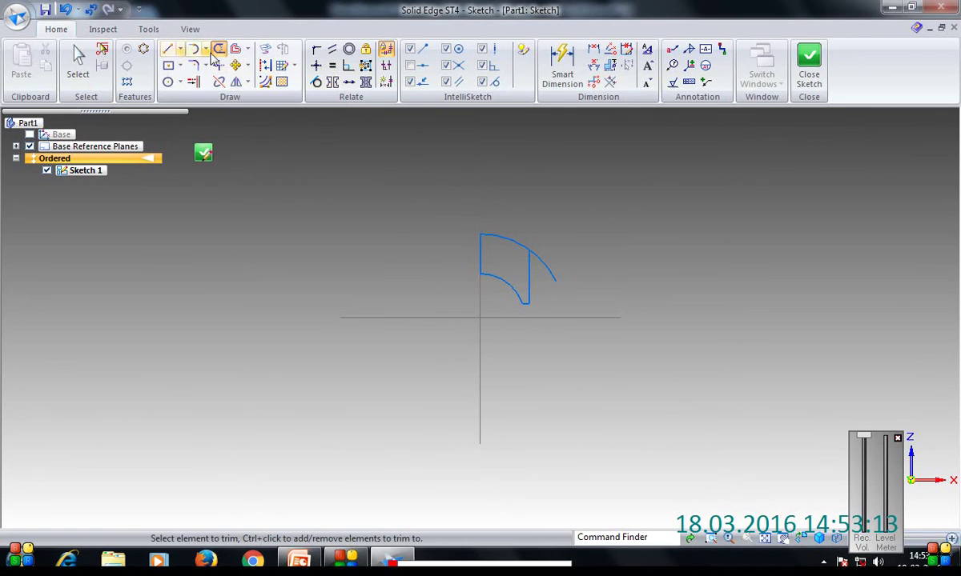
{"action": "left_click", "coordinate": [527, 267]}
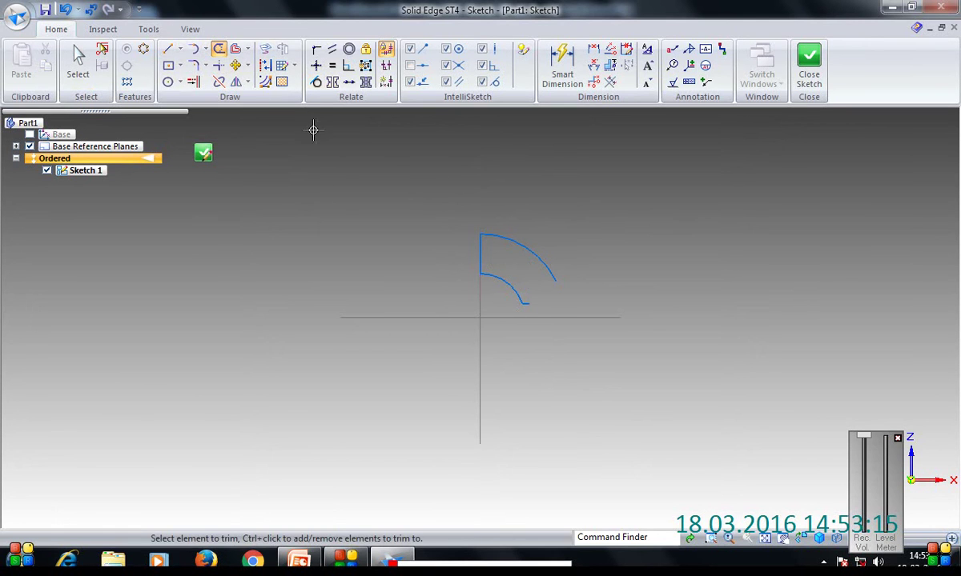
- Draw a 12 mm vertical line up from the short segment's free end, followed by a 21 mm horizontal line to the right
{"action": "left_click", "coordinate": [167, 48]}
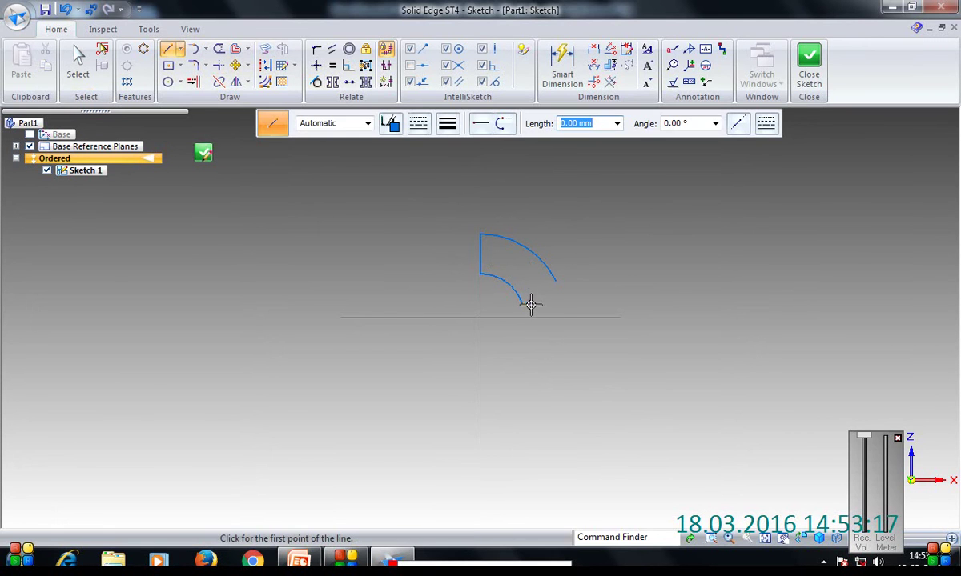
{"action": "left_click", "coordinate": [527, 303]}
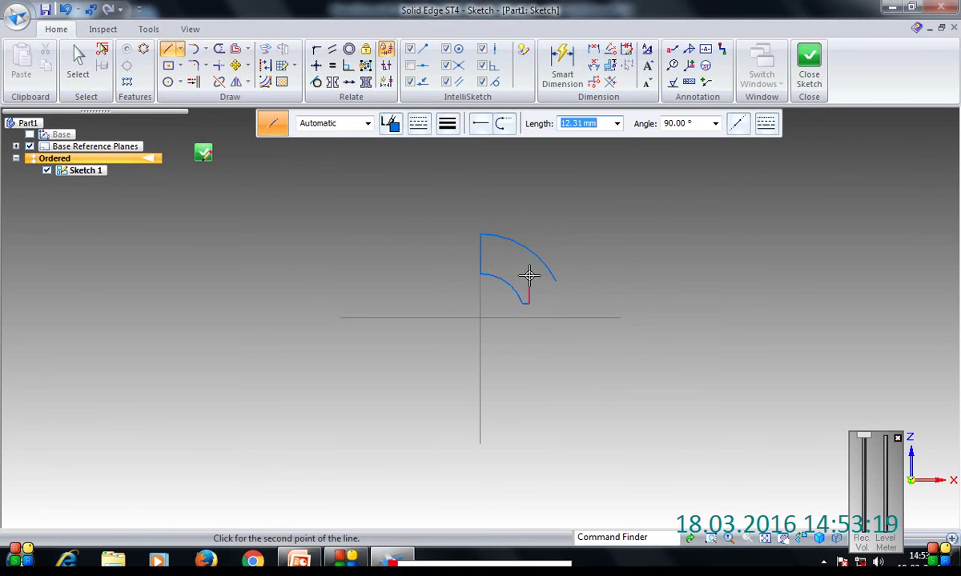
{"action": "type", "text": "12"}
{"action": "key", "text": "Return"}
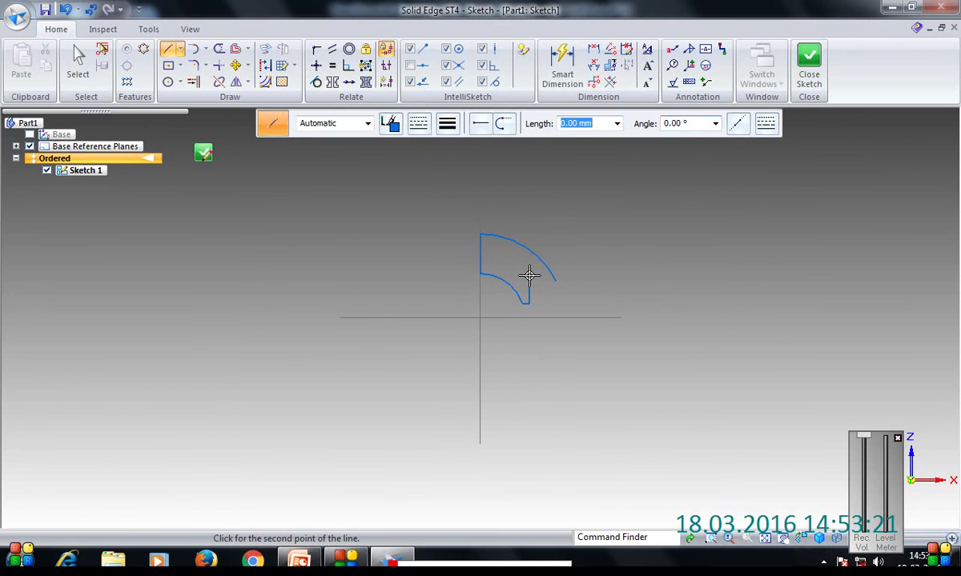
{"action": "type", "text": "21"}
{"action": "key", "text": "Return"}
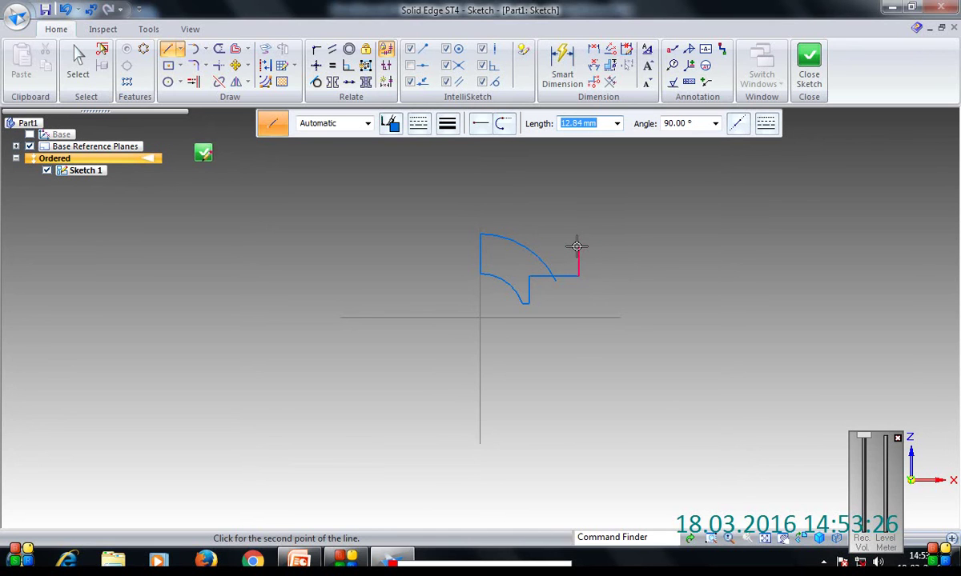
- Continue with a 10 mm vertical line upward and a sloped line about 21 mm long back to the outer arc, above the 12 mm edge
{"action": "type", "text": "10"}
{"action": "key", "text": "Tab"}
{"action": "key", "text": "Return"}
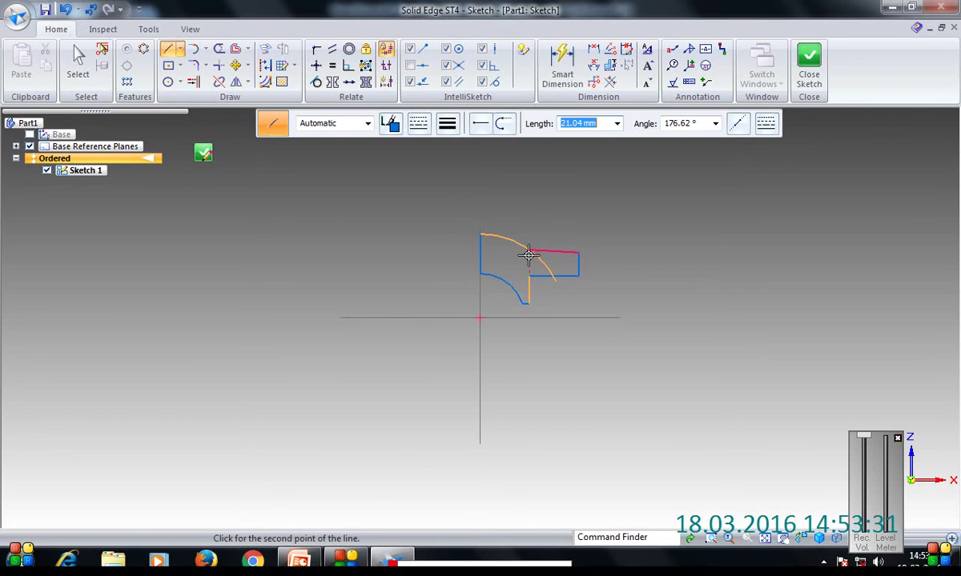
{"action": "scroll", "coordinate": [527, 253], "scroll_direction": "up", "scroll_amount": 5}
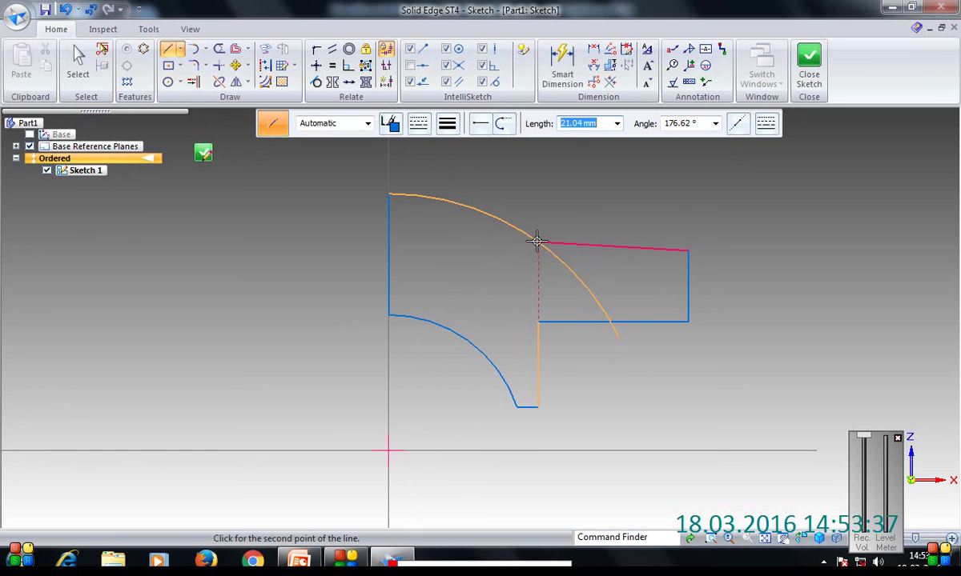
{"action": "left_click", "coordinate": [537, 241]}
{"action": "right_click", "coordinate": [571, 214]}
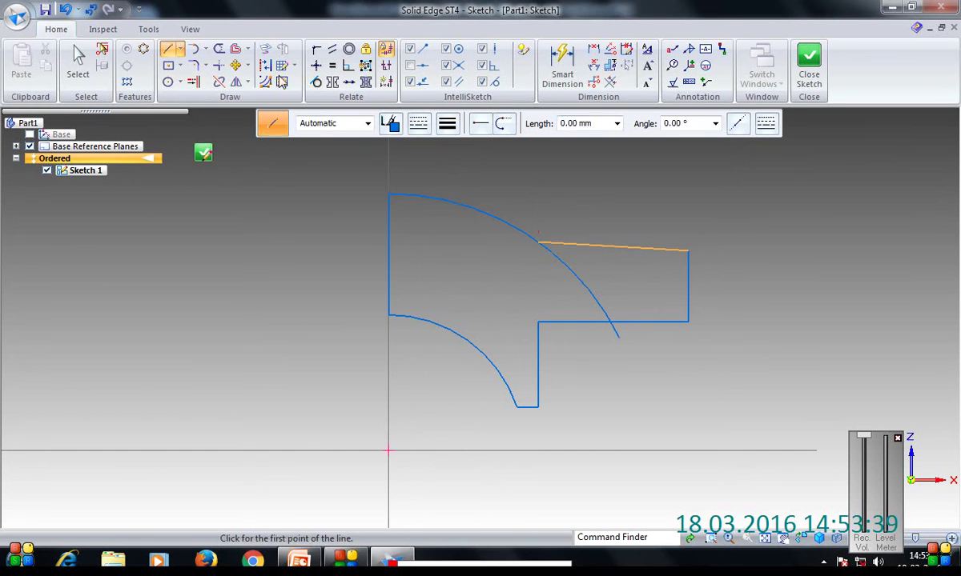
- Trim the outer arc's excess below the sloped line so it ends where the two meet
{"action": "left_click", "coordinate": [217, 49]}
{"action": "mouse_move", "coordinate": [544, 257]}
{"action": "left_mouse_down"}
{"action": "mouse_move", "coordinate": [569, 279]}
{"action": "mouse_move", "coordinate": [553, 272]}
{"action": "left_mouse_up"}
{"action": "left_click", "coordinate": [618, 333]}
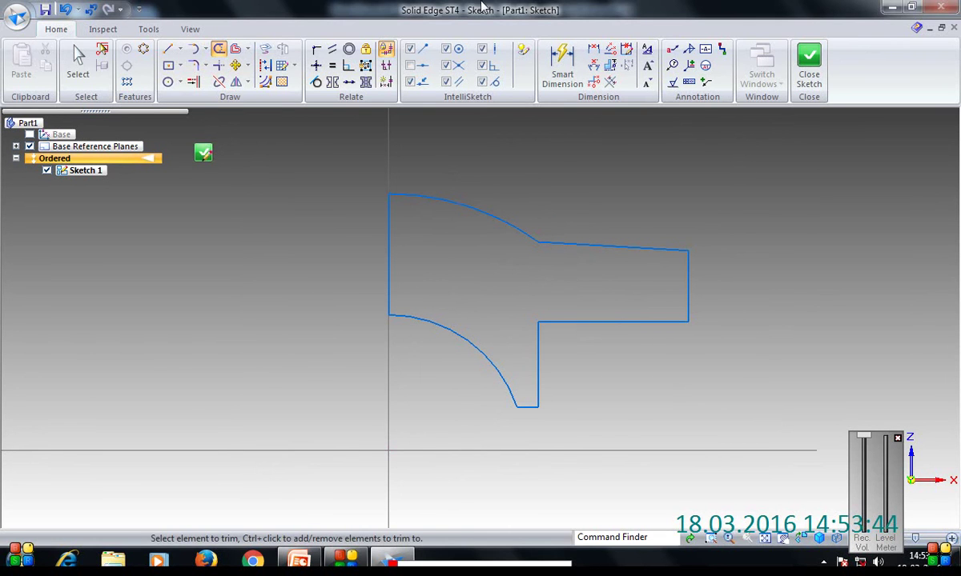
- Undo the arc trims and the sloped line
{"action": "key", "text": "ctrl"}
{"action": "key", "text": "ctrl+z"}
{"action": "key", "text": "ctrl+z"}
{"action": "key", "text": "ctrl+z"}
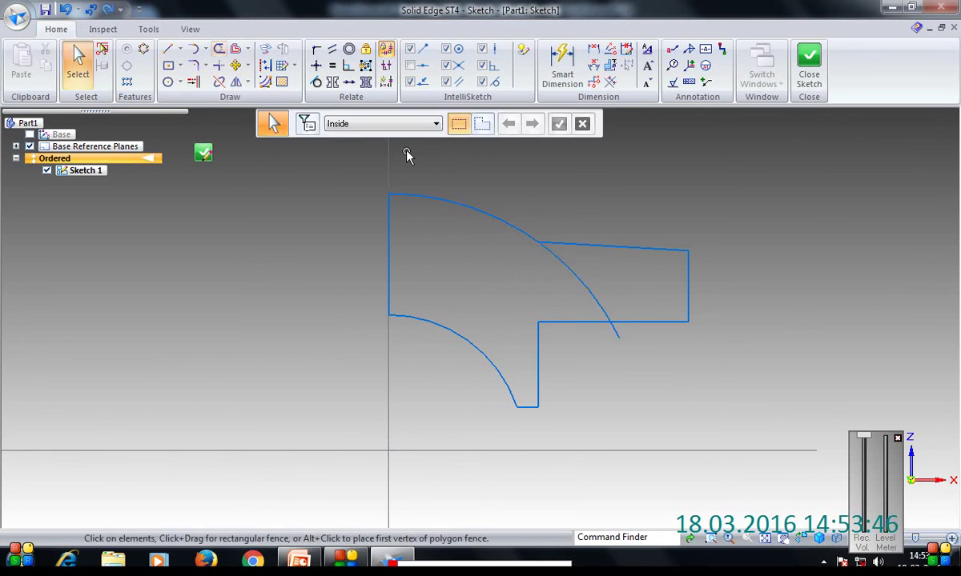
- Draw a horizontal line from the flange's upper end corner back across the outer arc
{"action": "left_click", "coordinate": [167, 49]}
{"action": "left_click", "coordinate": [688, 253]}
{"action": "left_click", "coordinate": [529, 254]}
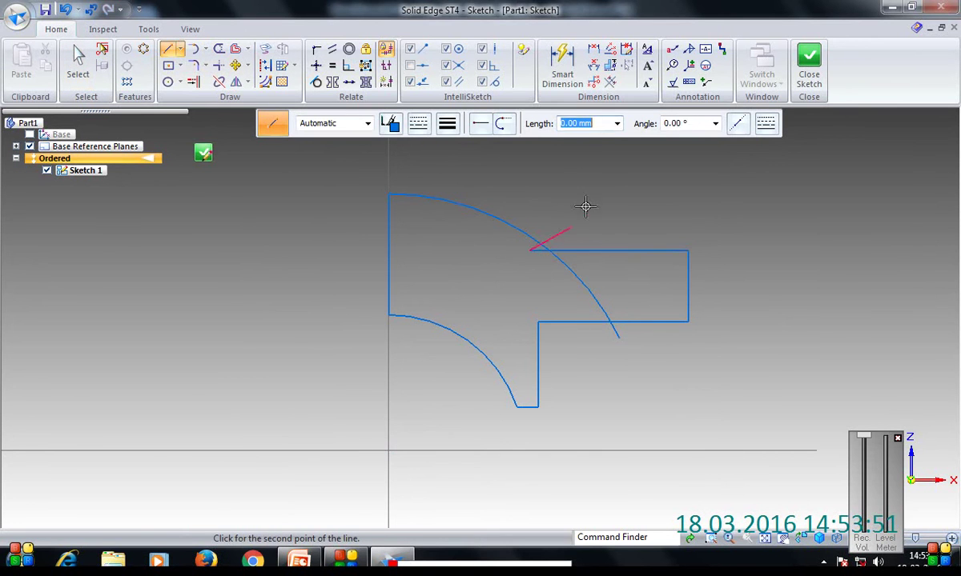
- Trim the horizontal line's overhang inside the outer arc and the arc's excess below the line, leaving a closed profile
{"action": "left_click", "coordinate": [219, 49]}
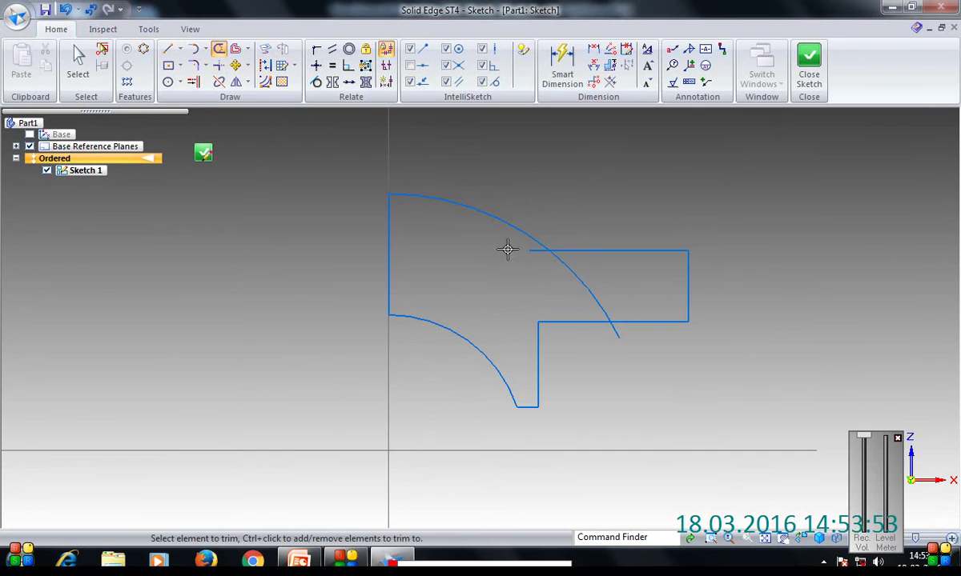
{"action": "left_click", "coordinate": [532, 250]}
{"action": "left_click", "coordinate": [576, 276]}
{"action": "left_click", "coordinate": [615, 334]}
- Dimension the vertical distance from the short bottom segment to the horizontal reference plane
{"action": "left_click", "coordinate": [562, 61]}
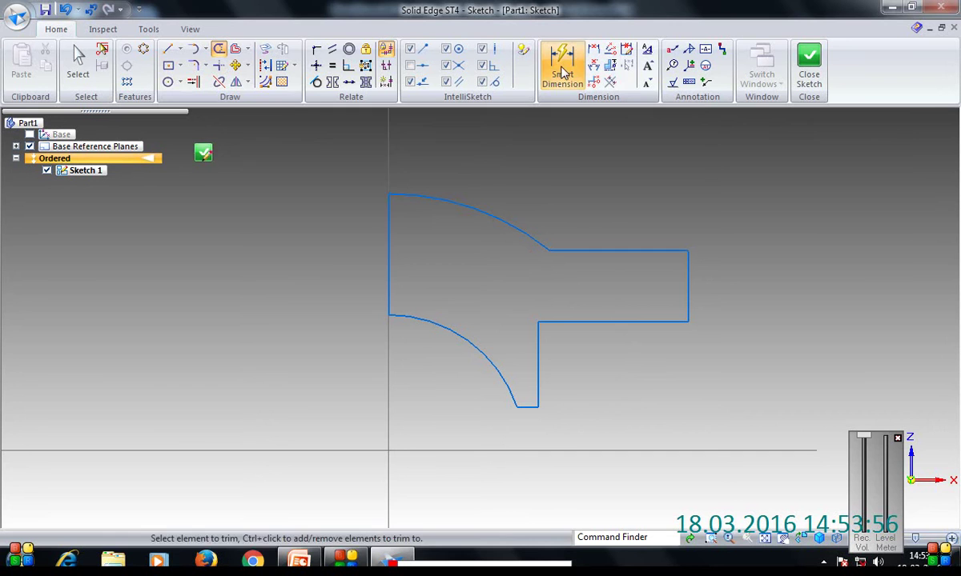
{"action": "left_click", "coordinate": [521, 406]}
{"action": "left_click", "coordinate": [526, 447]}
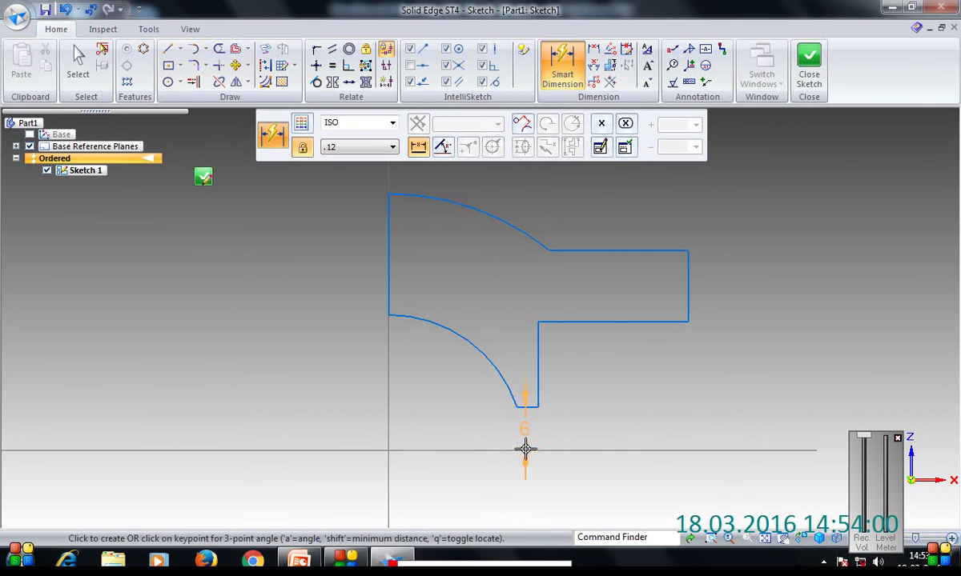
{"action": "left_click", "coordinate": [662, 436]}
- Dimension the profile's overall width from the vertical edge at the arcs to the flange's end and set it to 43 mm
{"action": "left_click", "coordinate": [391, 271]}
{"action": "left_click", "coordinate": [687, 291]}
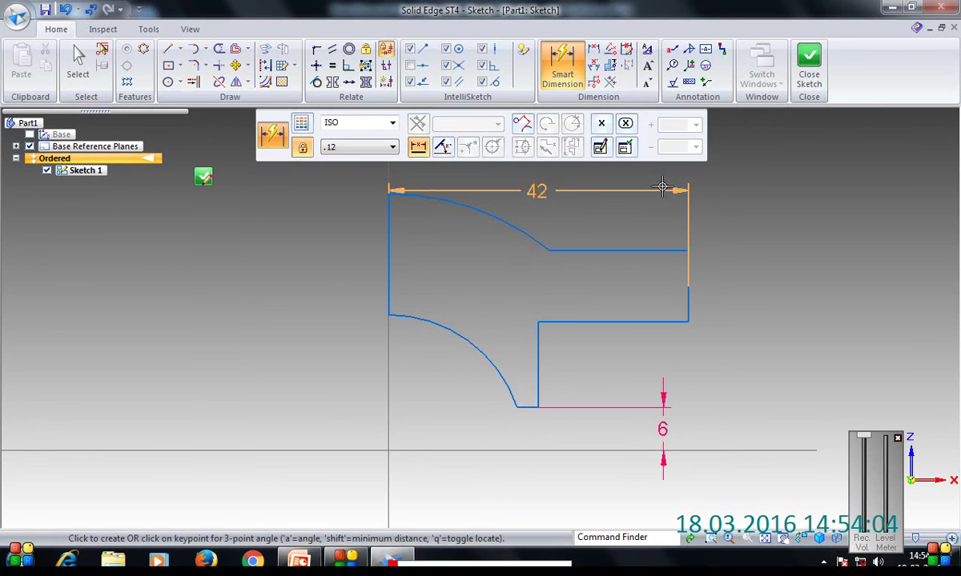
{"action": "left_click", "coordinate": [659, 176]}
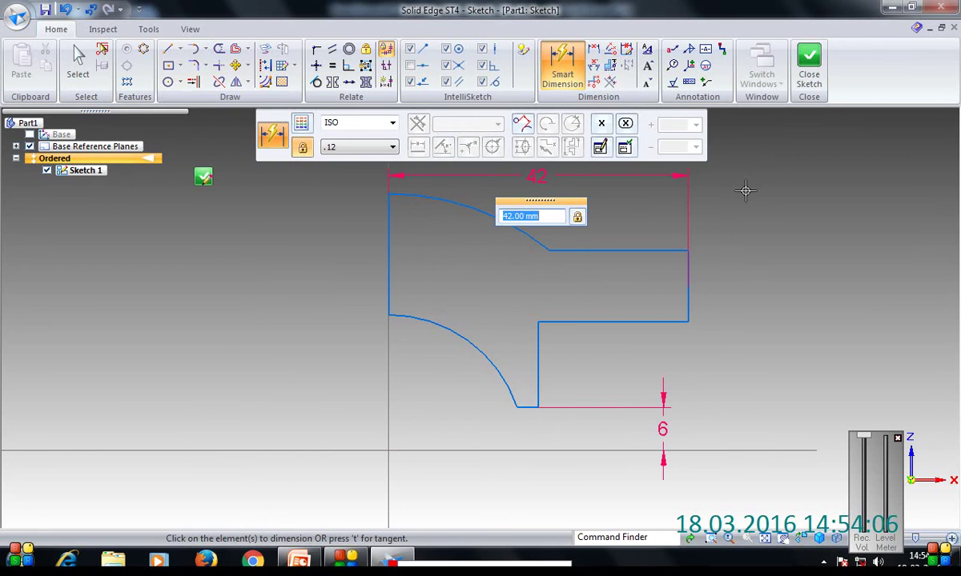
{"action": "type", "text": "43"}
{"action": "key", "text": "Return"}
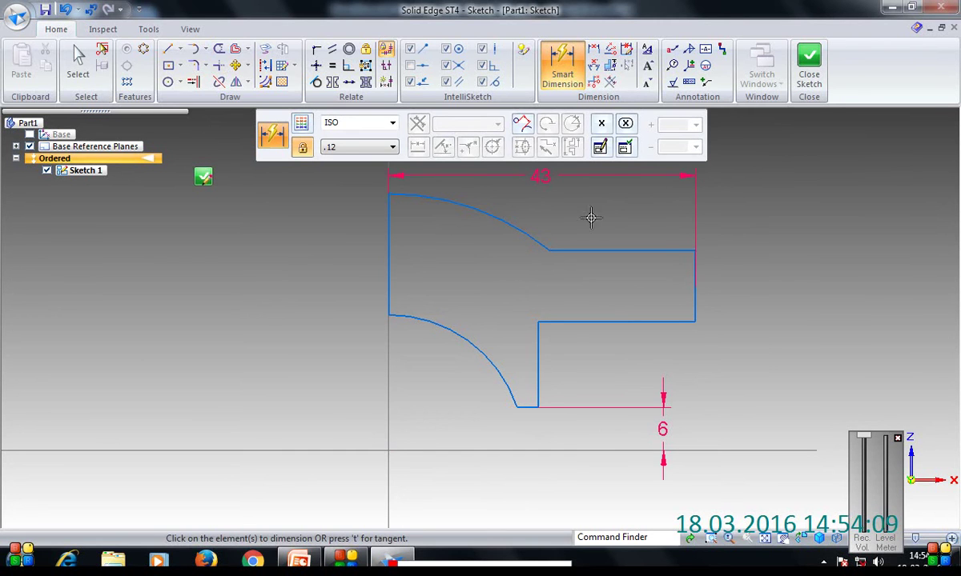
- Dimension the horizontal distance from the profile's inner vertical edge to the vertical step edge below the flange
{"action": "left_click", "coordinate": [541, 364]}
{"action": "left_click", "coordinate": [389, 295]}
{"action": "left_click", "coordinate": [418, 253]}
{"action": "key", "text": "Return"}
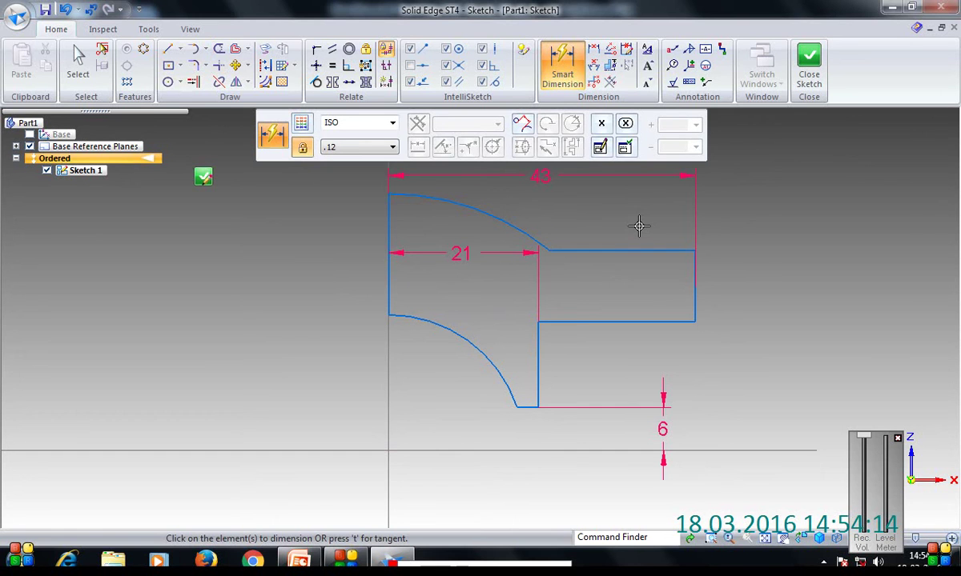
- Dimension the radii of the outer and inner arcs and close the sketch
{"action": "left_click", "coordinate": [480, 207]}
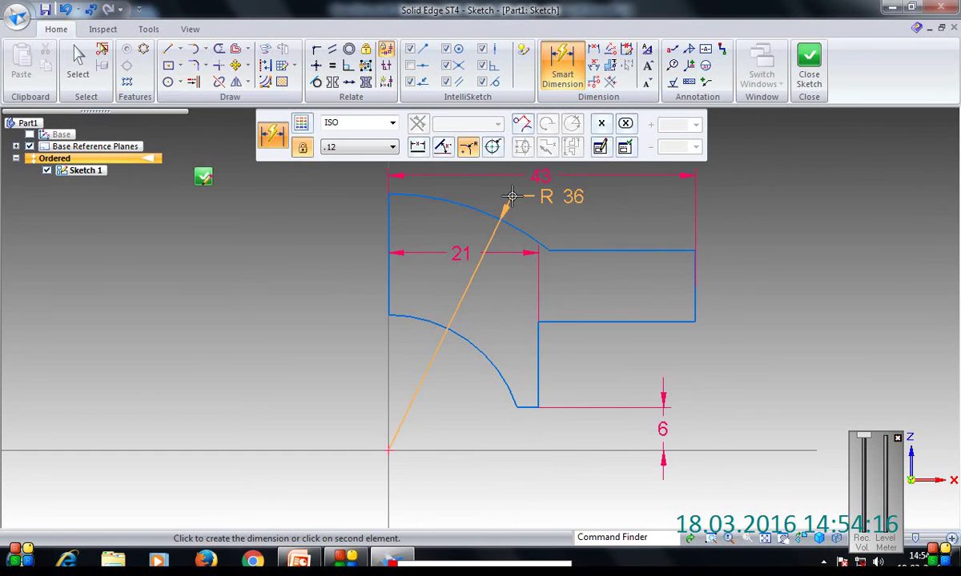
{"action": "left_click", "coordinate": [506, 198]}
{"action": "left_click", "coordinate": [472, 352]}
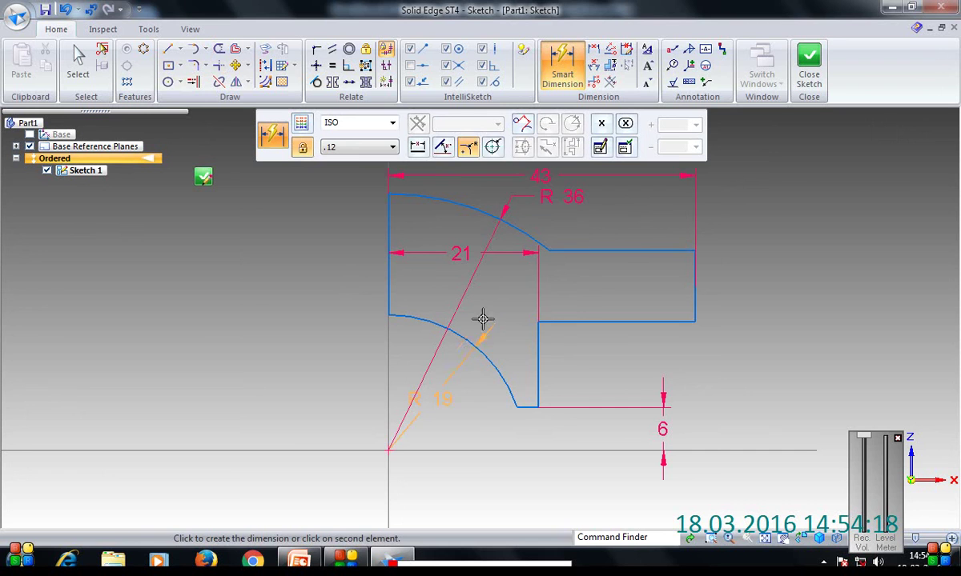
{"action": "left_click", "coordinate": [483, 312]}
{"action": "key", "text": "Return"}
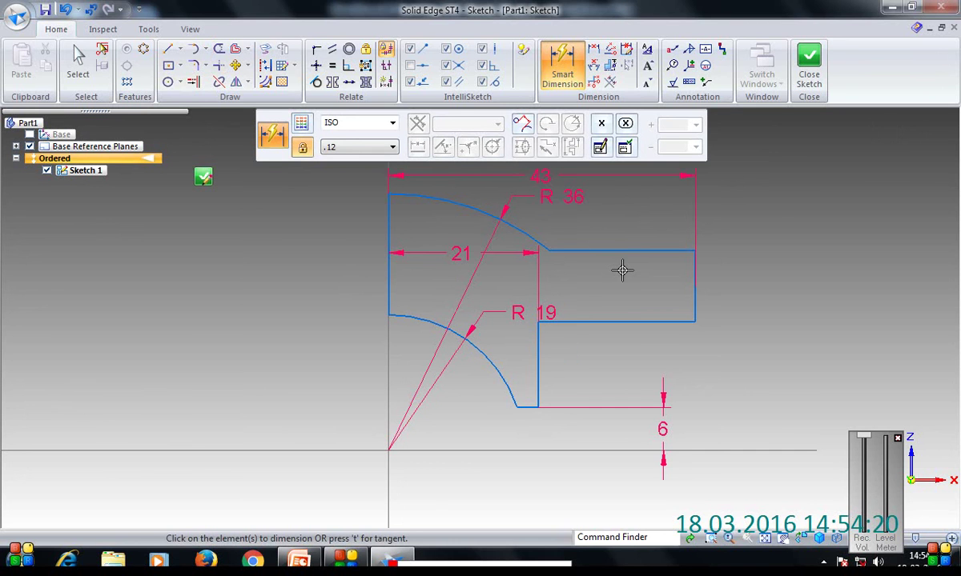
{"action": "left_click", "coordinate": [204, 178]}
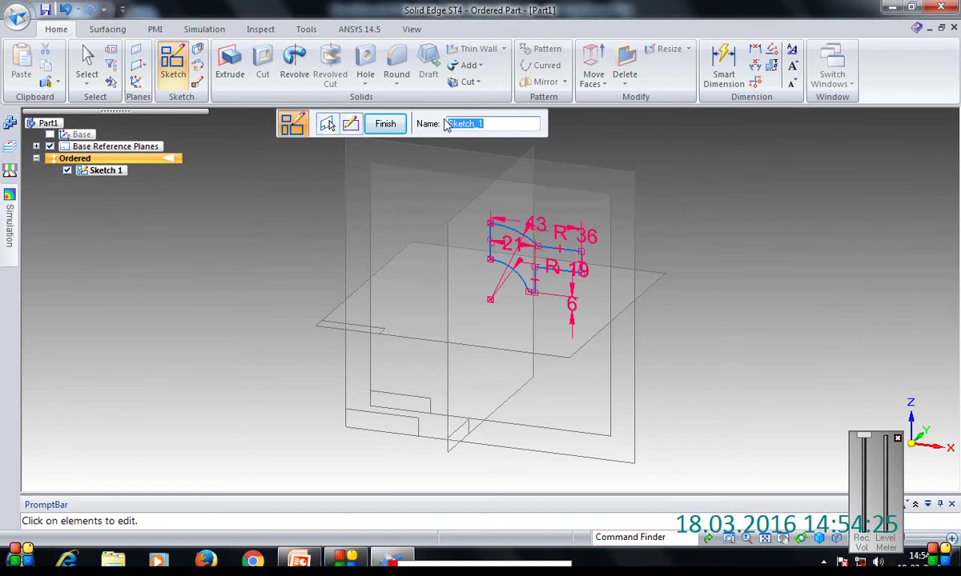
- Extrude the sketched profile symmetrically about its plane by 36 mm in total
{"action": "left_click", "coordinate": [294, 63]}
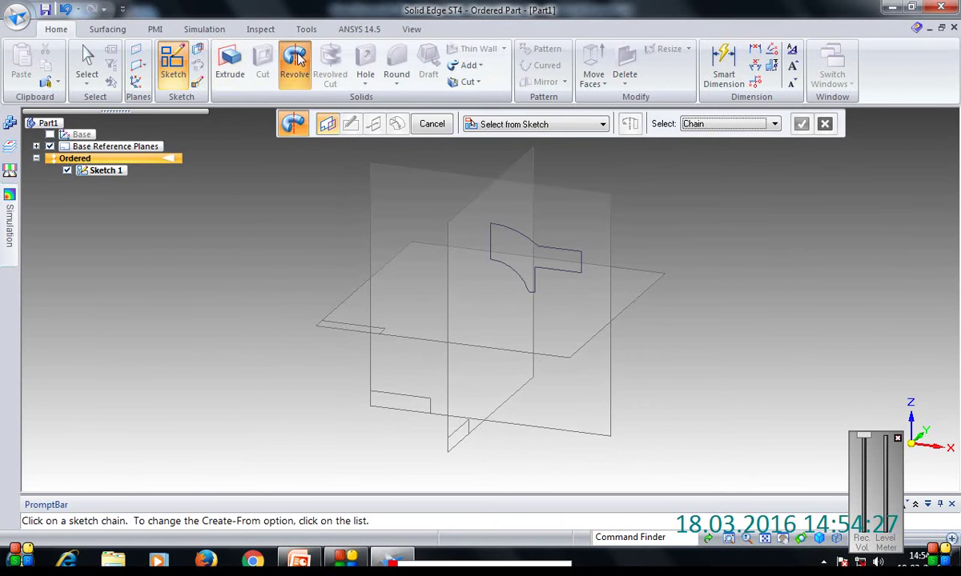
{"action": "left_click", "coordinate": [230, 62]}
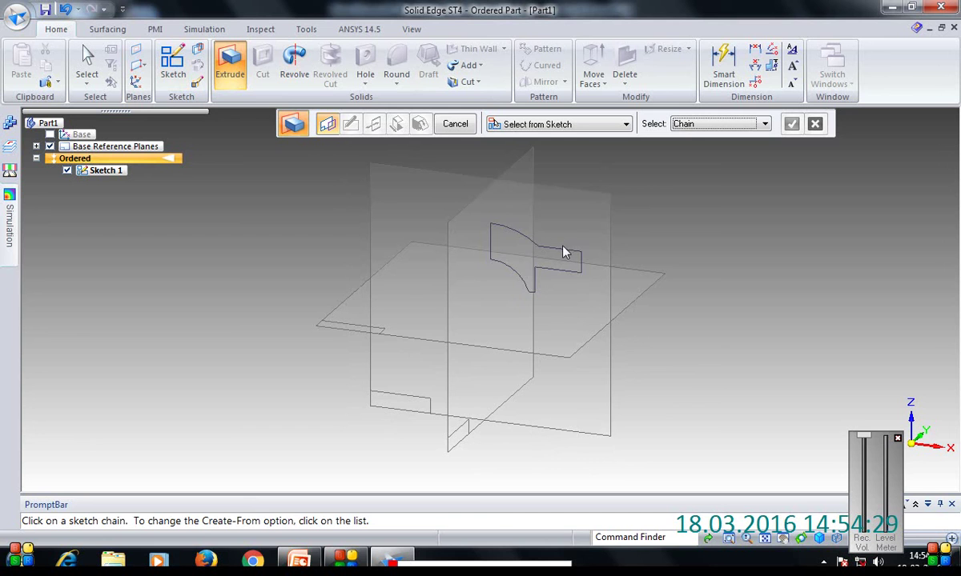
{"action": "left_click", "coordinate": [563, 254]}
{"action": "left_click", "coordinate": [791, 125]}
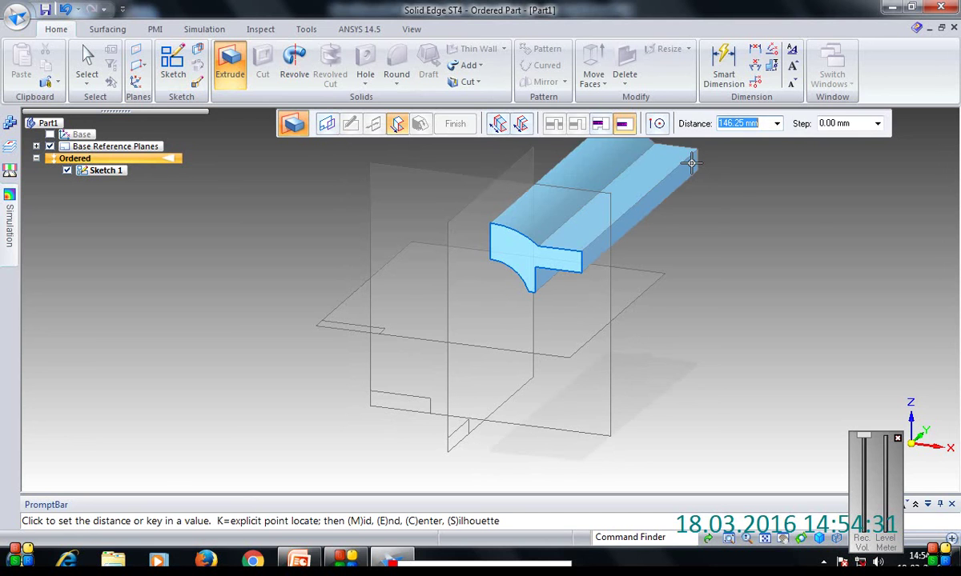
{"action": "left_click", "coordinate": [516, 125]}
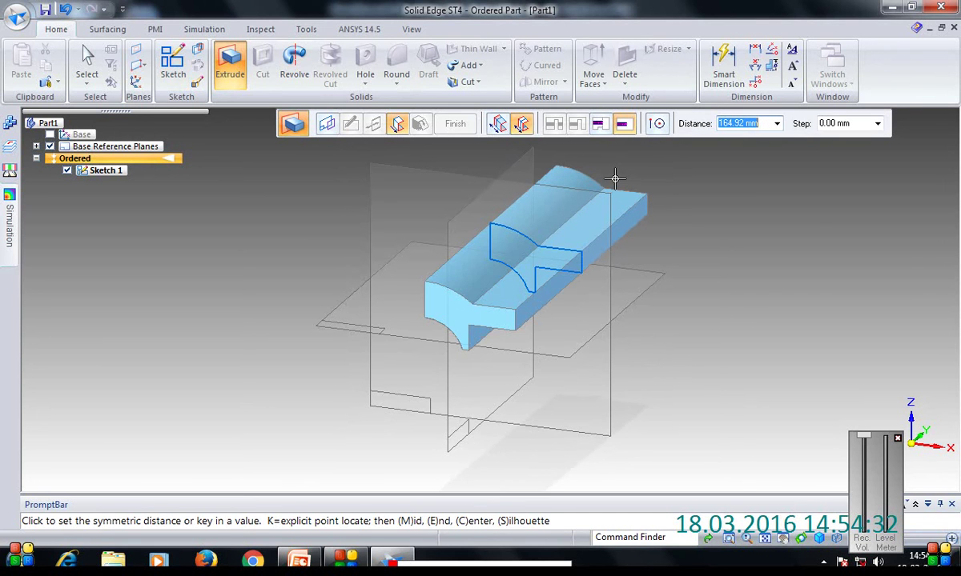
{"action": "type", "text": "30"}
{"action": "key", "text": "Return"}
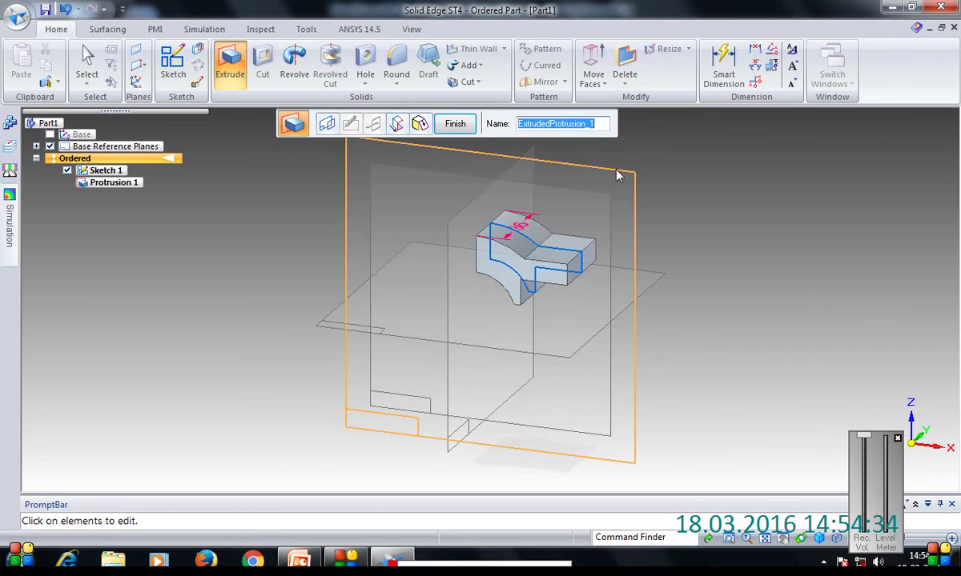
{"action": "left_click", "coordinate": [463, 126]}
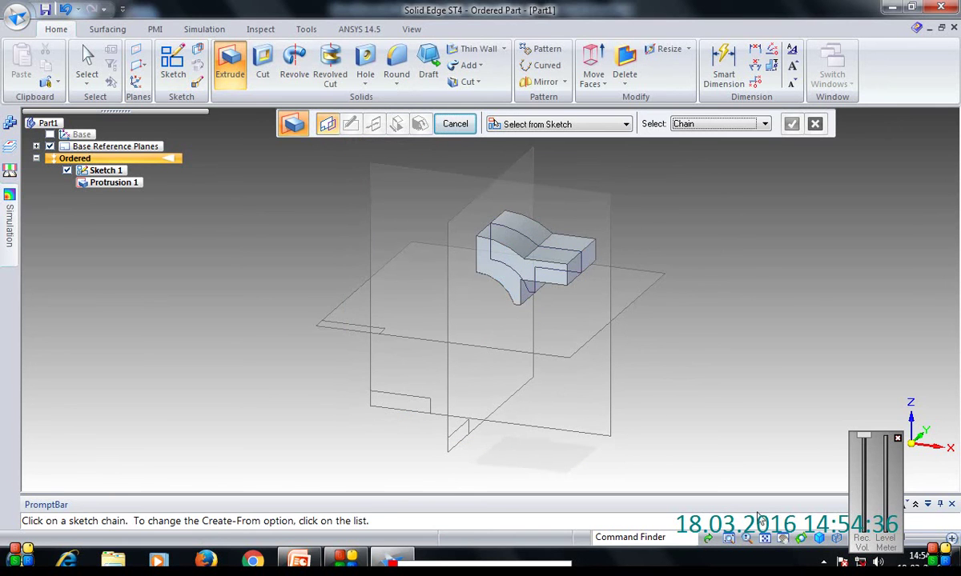
{"action": "left_click", "coordinate": [764, 539]}
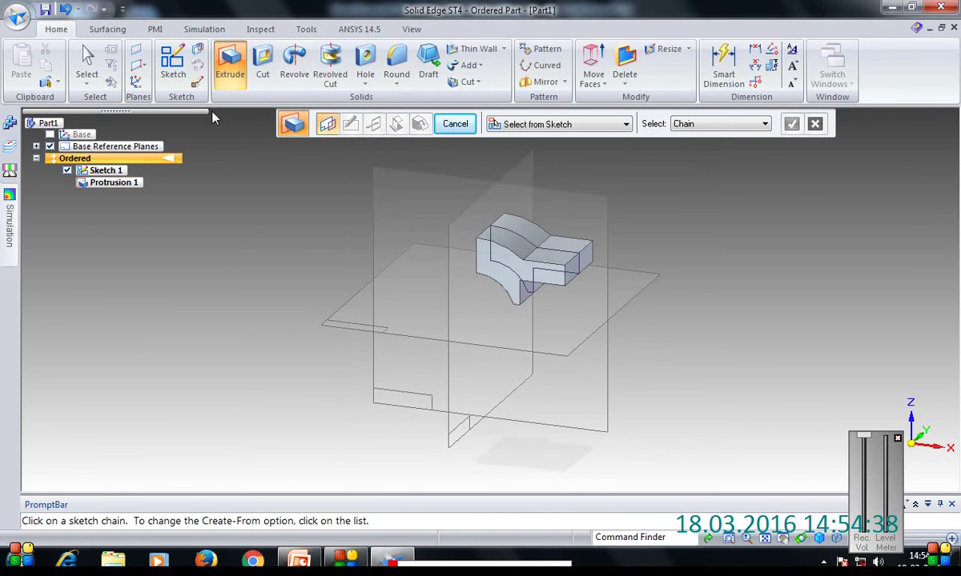
- Reopen the protrusion's profile sketch, Sketch 1, for editing
{"action": "left_click", "coordinate": [86, 63]}
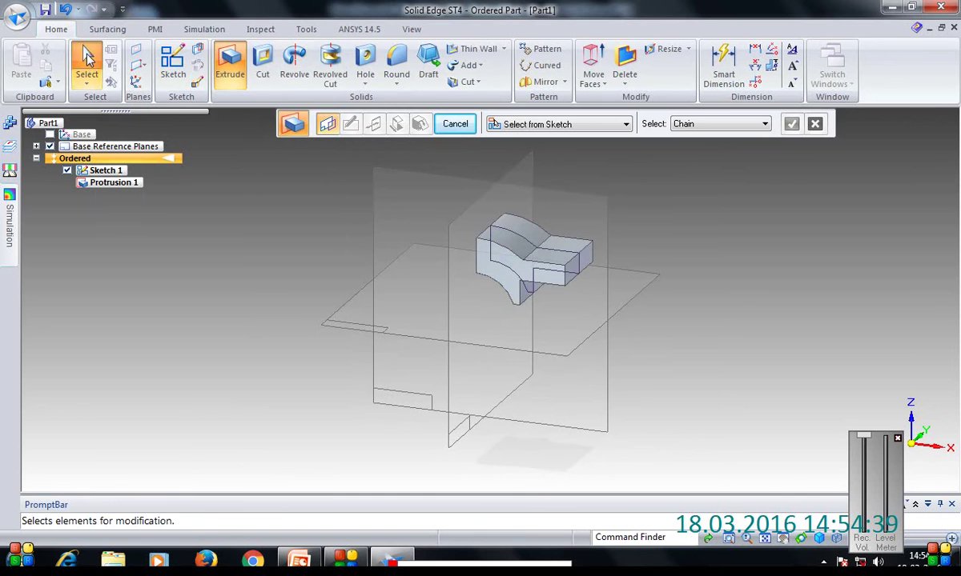
{"action": "left_click", "coordinate": [102, 170]}
{"action": "left_click", "coordinate": [511, 256]}
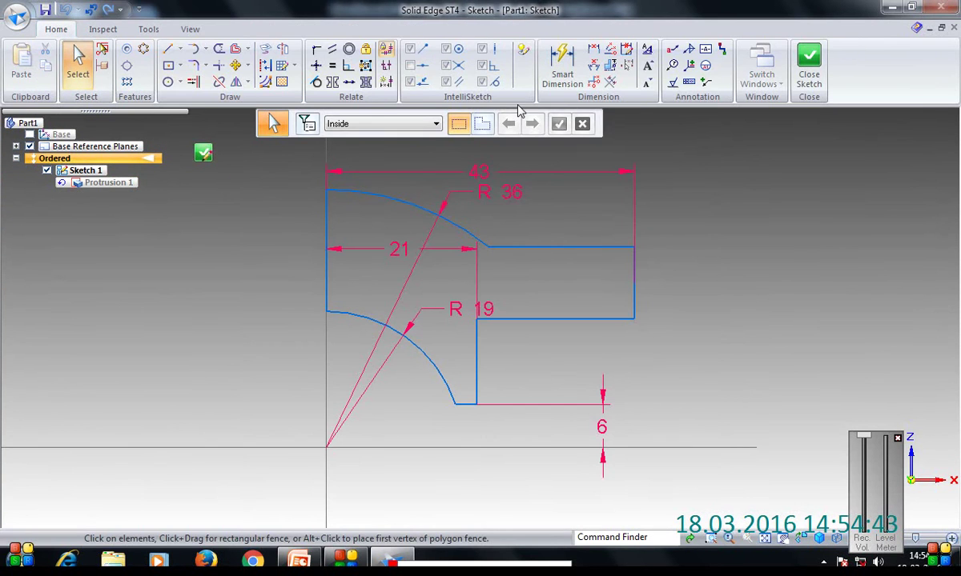
- Delete the 21 mm dimension between the inner vertical edge and the step edge
{"action": "left_click", "coordinate": [453, 250]}
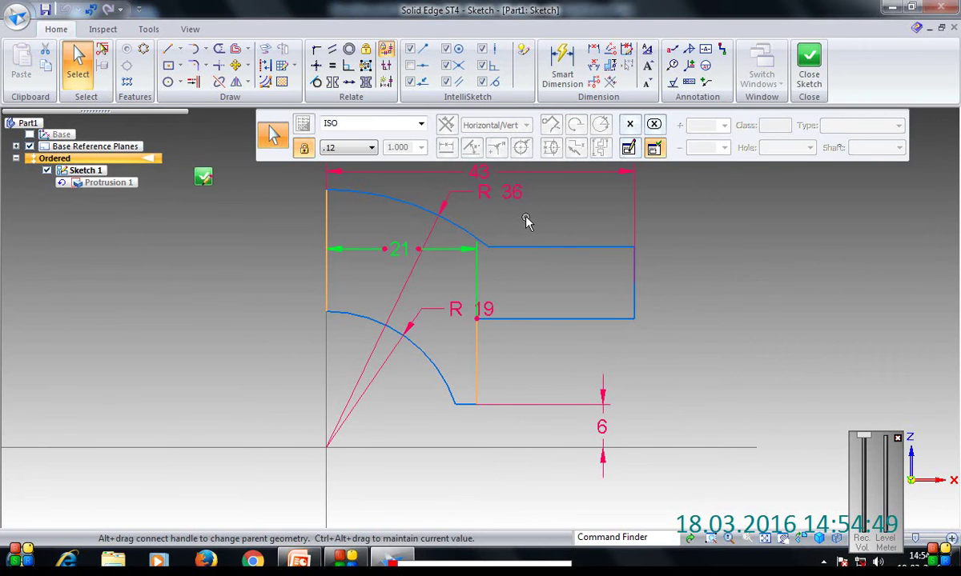
{"action": "left_click", "coordinate": [78, 60]}
{"action": "left_click", "coordinate": [562, 64]}
{"action": "left_click", "coordinate": [420, 248]}
{"action": "key", "text": "Escape"}
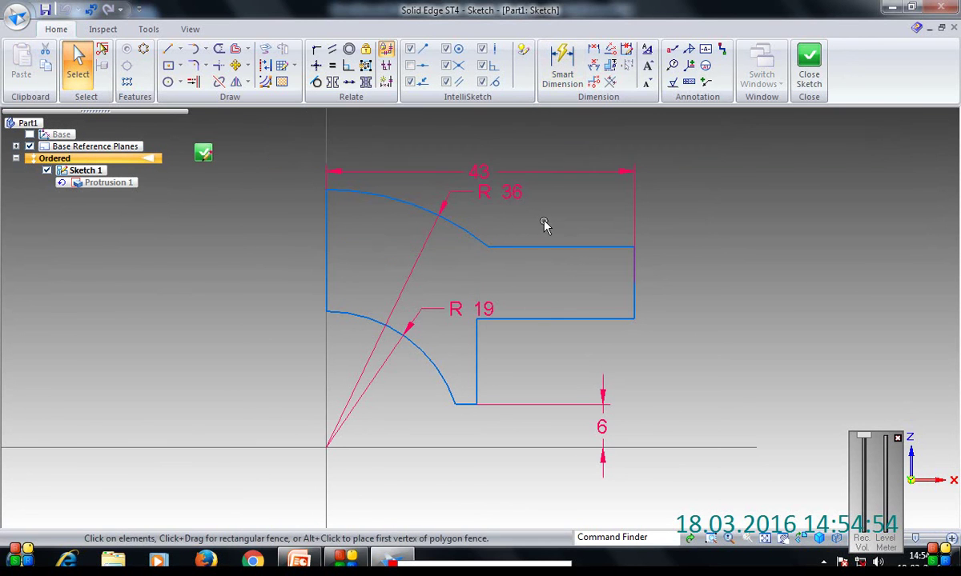
- Dimension the horizontal distance between the inner vertical edge and the step edge again and set it to 22 mm
{"action": "left_click", "coordinate": [562, 62]}
{"action": "left_click", "coordinate": [477, 339]}
{"action": "left_click", "coordinate": [325, 287]}
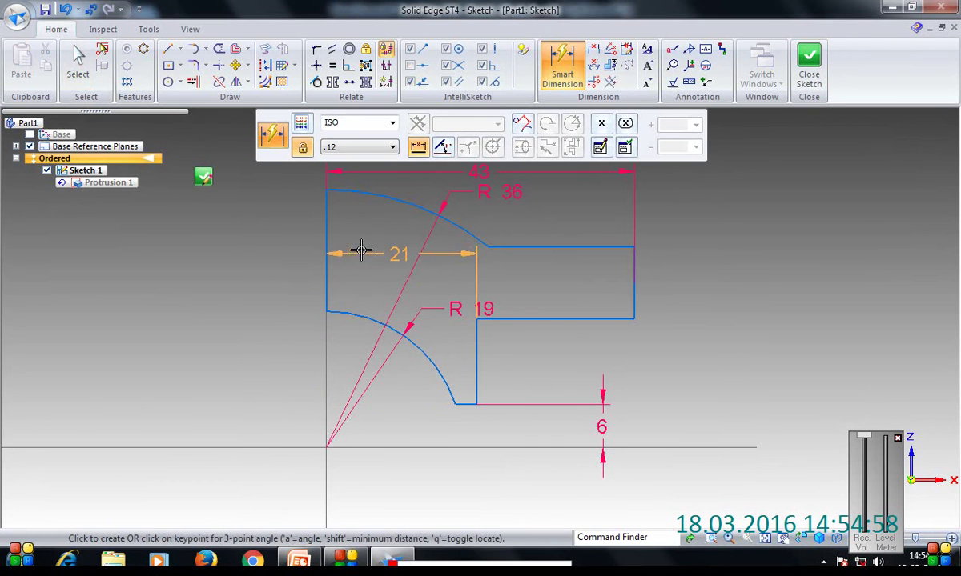
{"action": "left_click", "coordinate": [364, 244]}
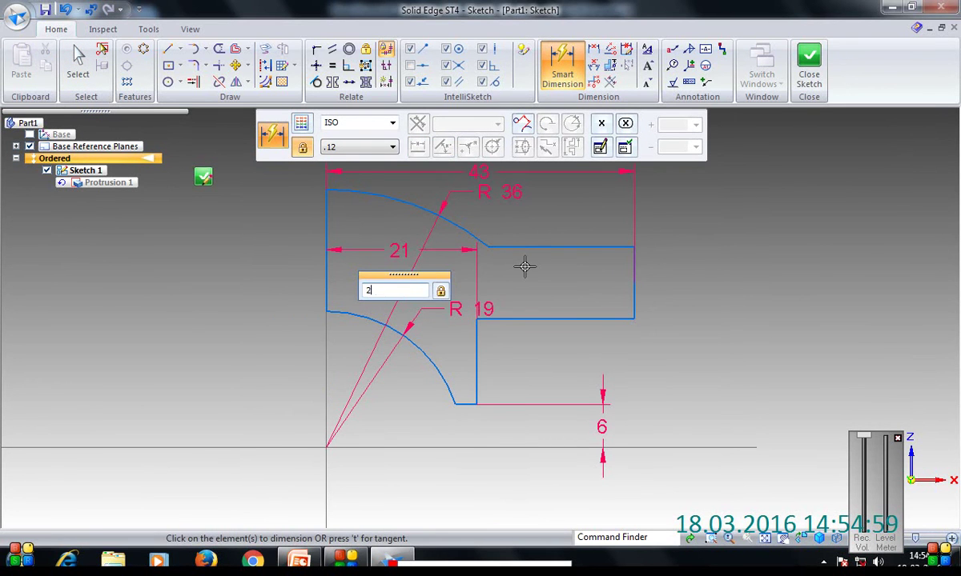
{"action": "type", "text": "22"}
{"action": "key", "text": "Return"}
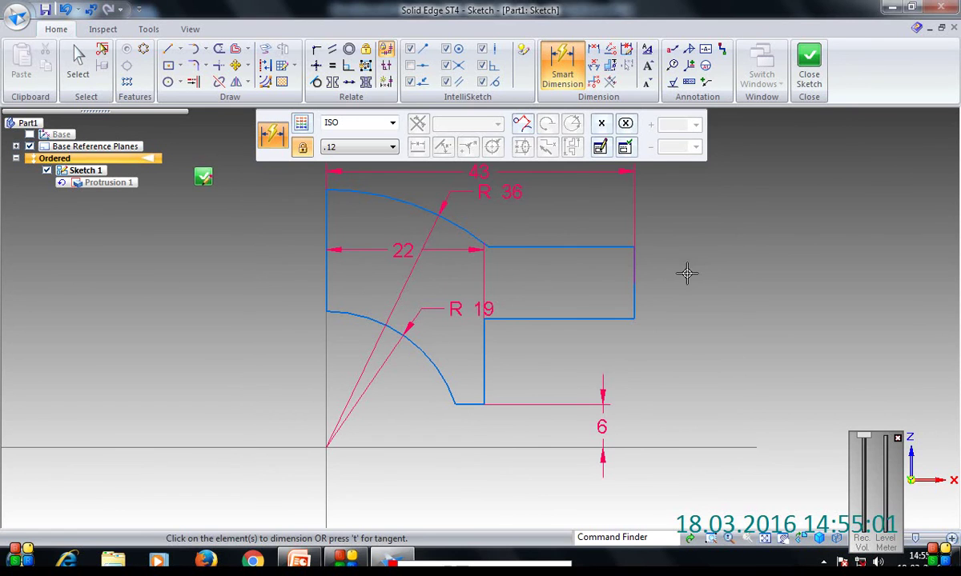
- Dimension the horizontal distance from the step edge to the flange's end and finish the sketch edit
{"action": "left_click", "coordinate": [486, 338]}
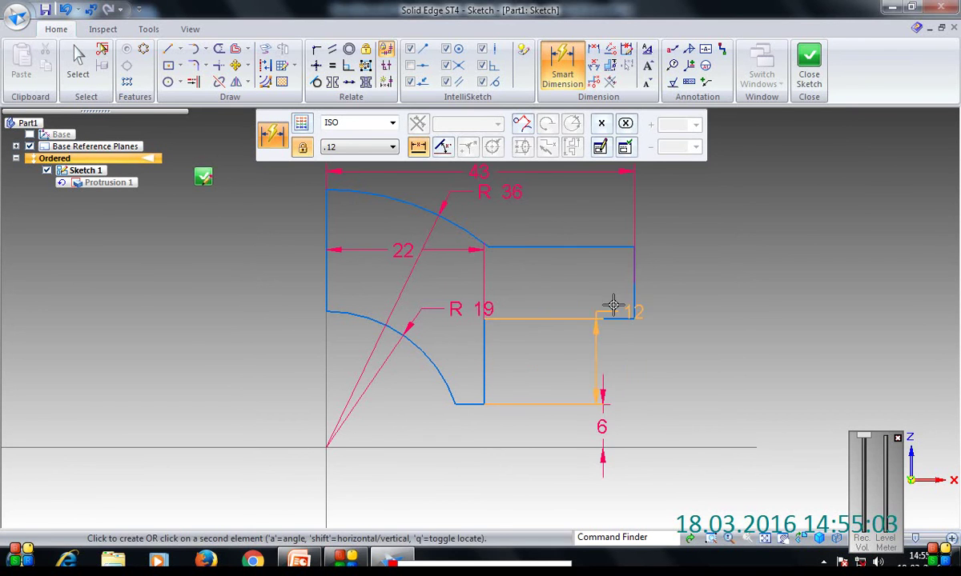
{"action": "left_click", "coordinate": [632, 290]}
{"action": "left_click", "coordinate": [596, 212]}
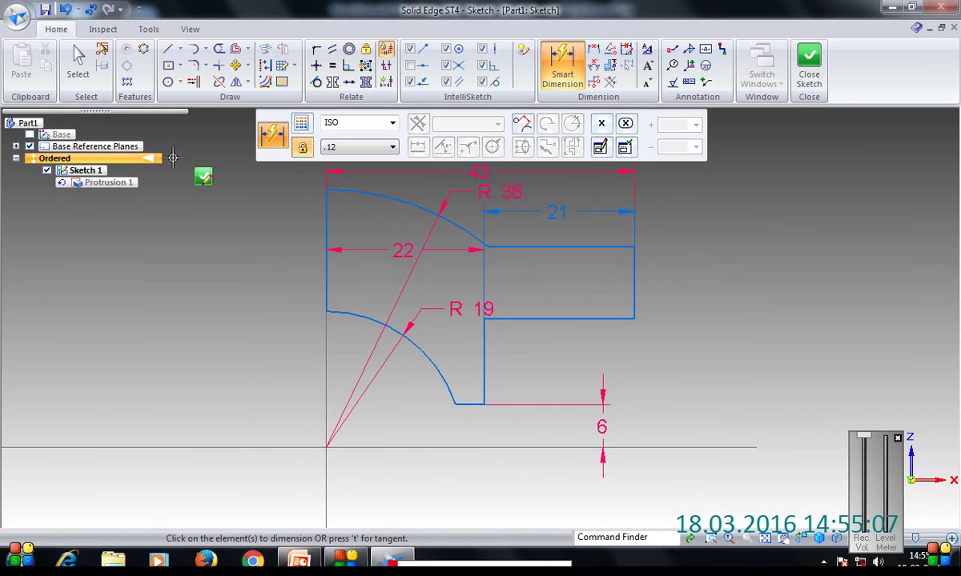
{"action": "left_click", "coordinate": [204, 178]}
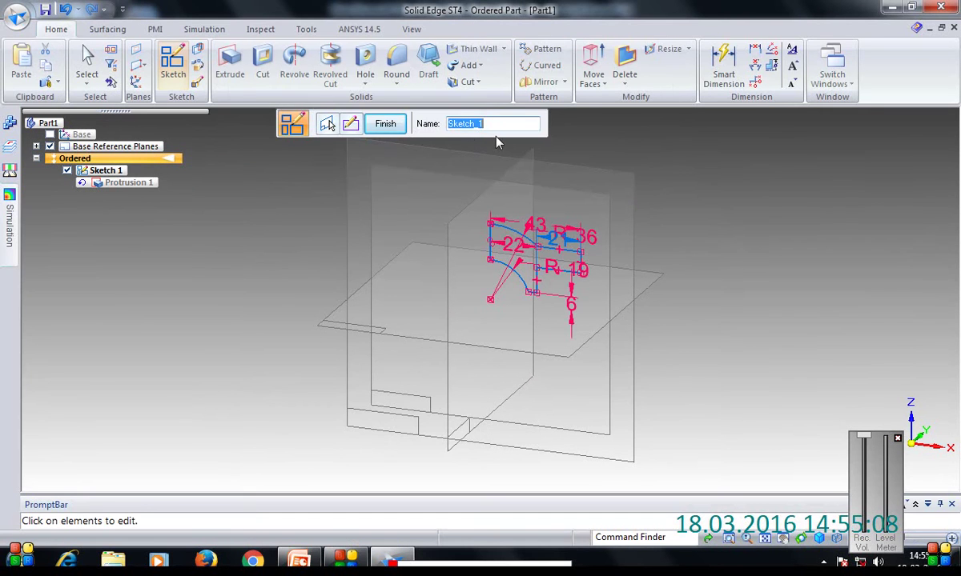
{"action": "left_click", "coordinate": [385, 123]}
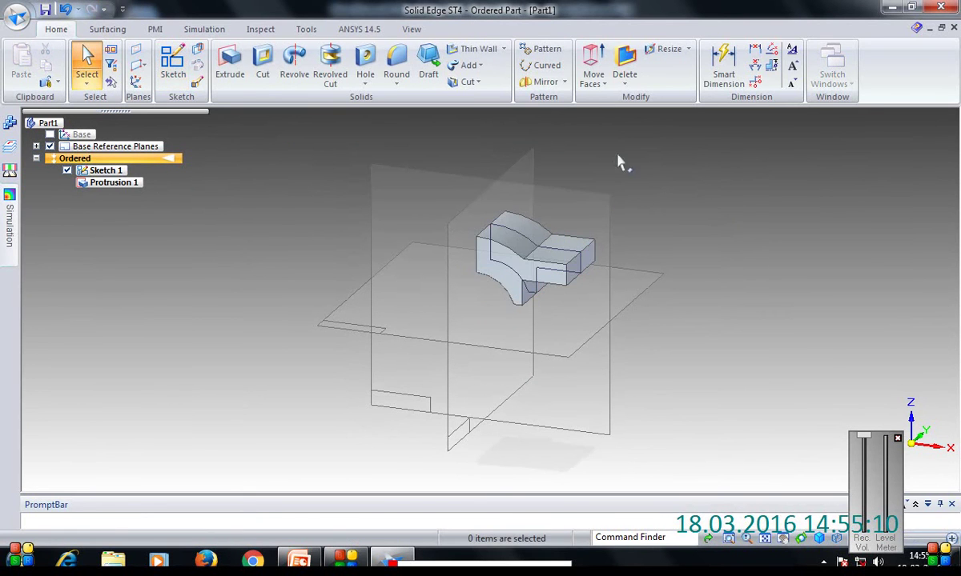
- Hide Sketch 1 and start a new sketch on the flange's top face
{"action": "left_click", "coordinate": [68, 171]}
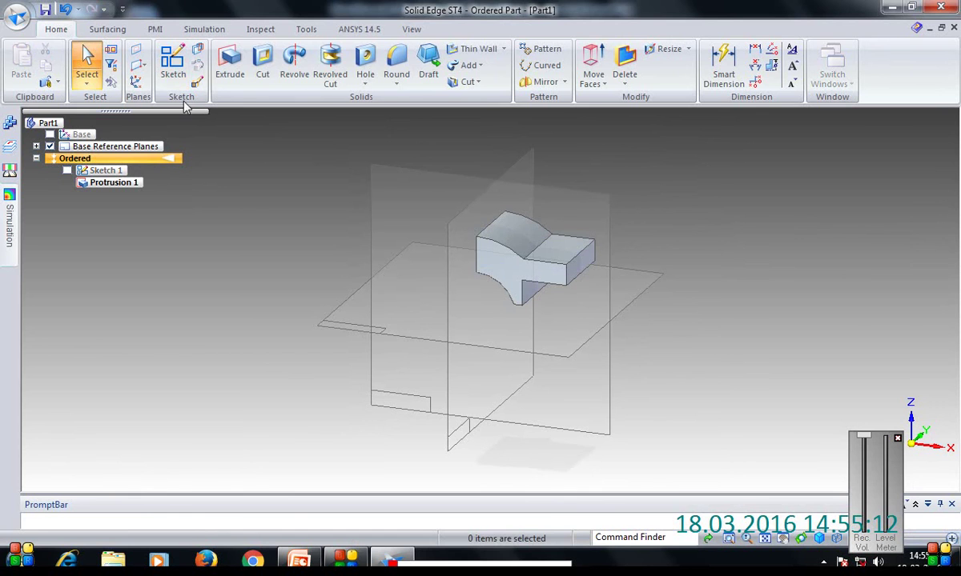
{"action": "left_click", "coordinate": [172, 64]}
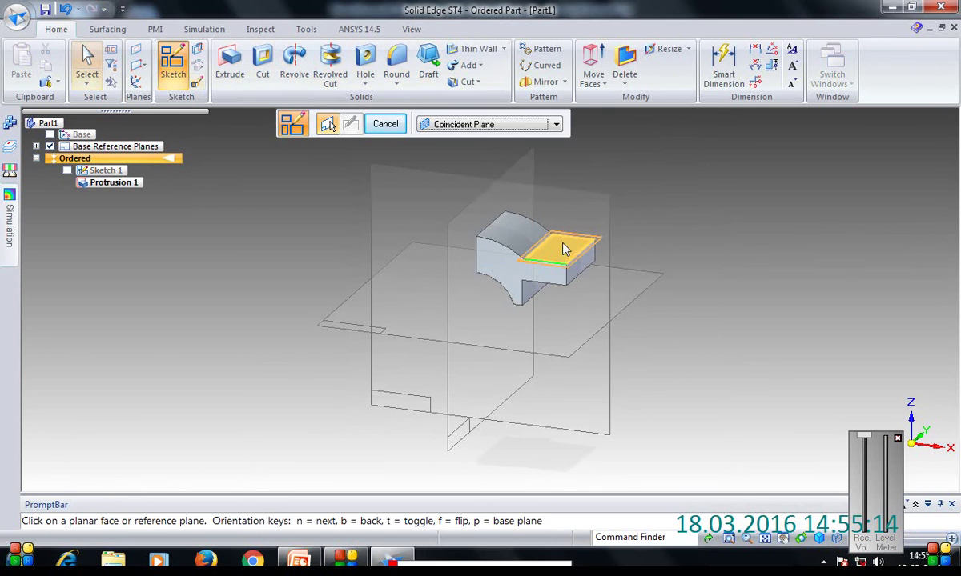
{"action": "left_click", "coordinate": [563, 250]}
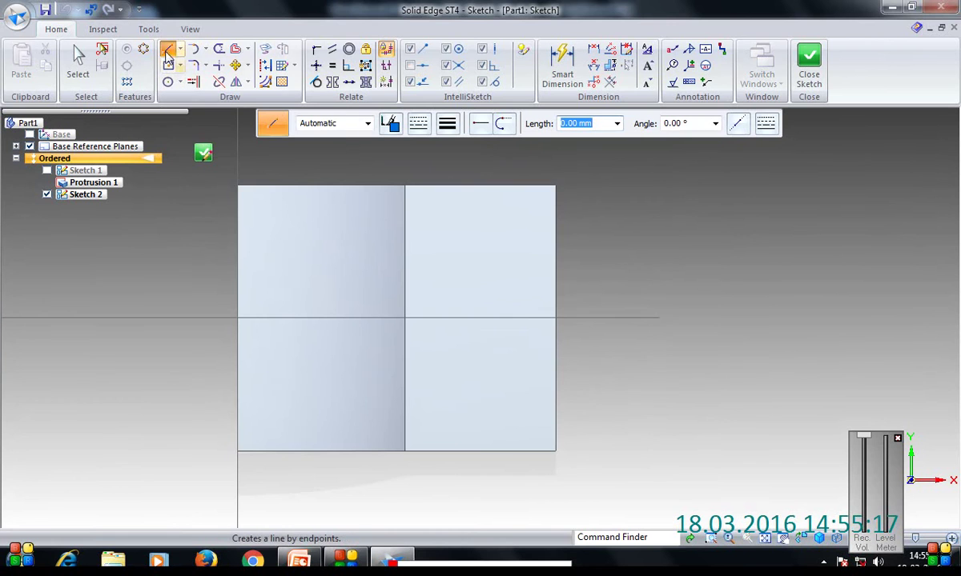
- Draw a horizontal line about 31 mm long along the centre axis, from the part's inner edge onto the flange
{"action": "left_click", "coordinate": [168, 53]}
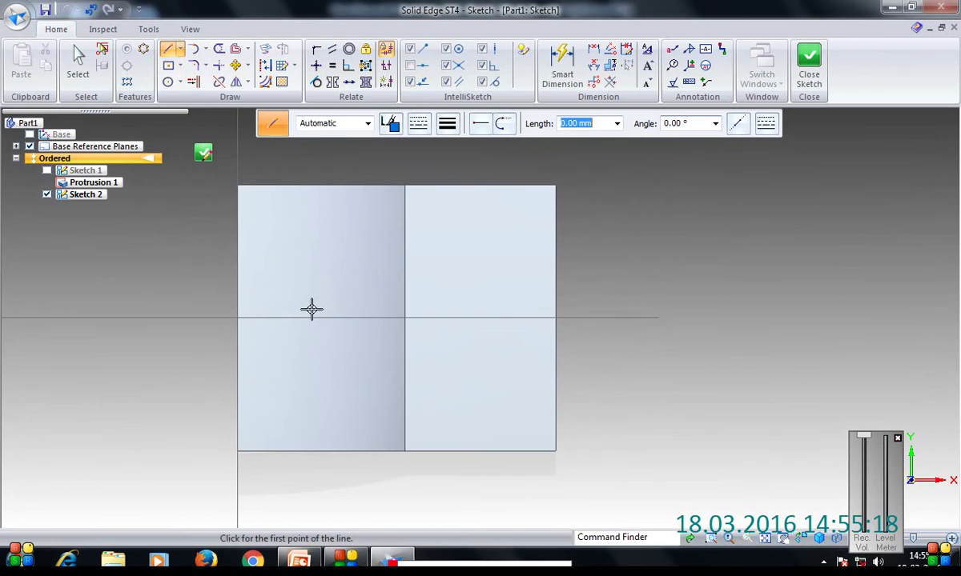
{"action": "left_click", "coordinate": [238, 319]}
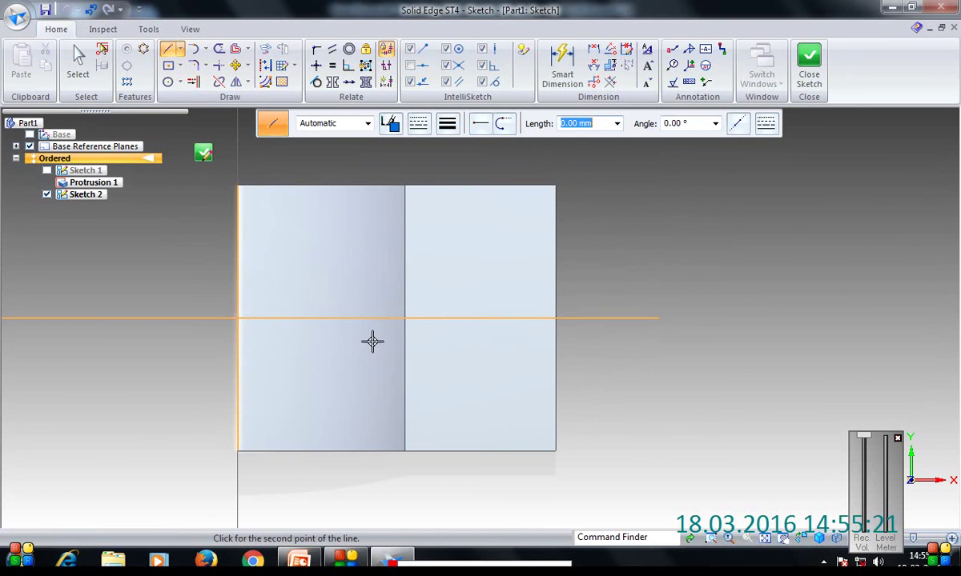
{"action": "left_click", "coordinate": [455, 320]}
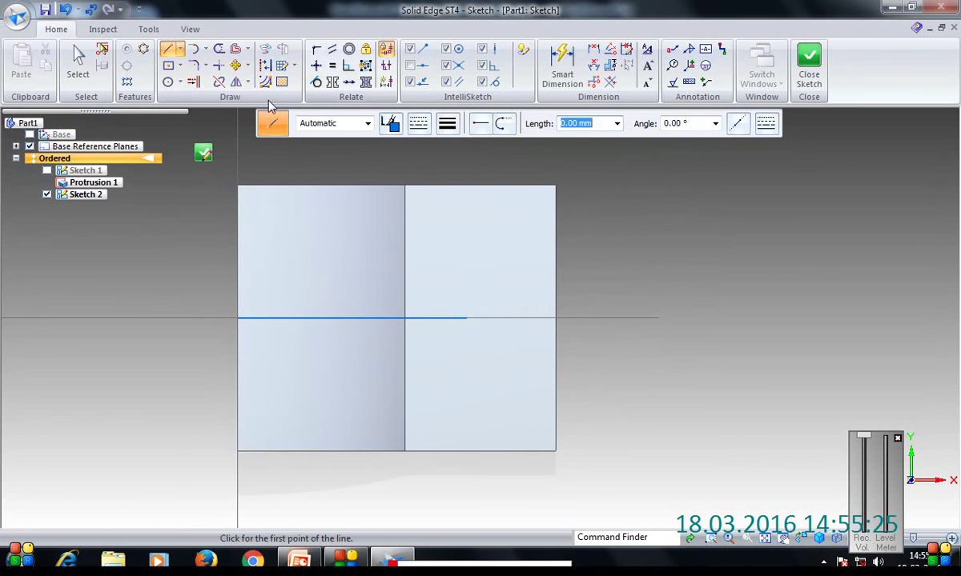
- Try to place a 24 mm diameter circle centred at the outer end of the horizontal line
{"action": "left_click", "coordinate": [168, 81]}
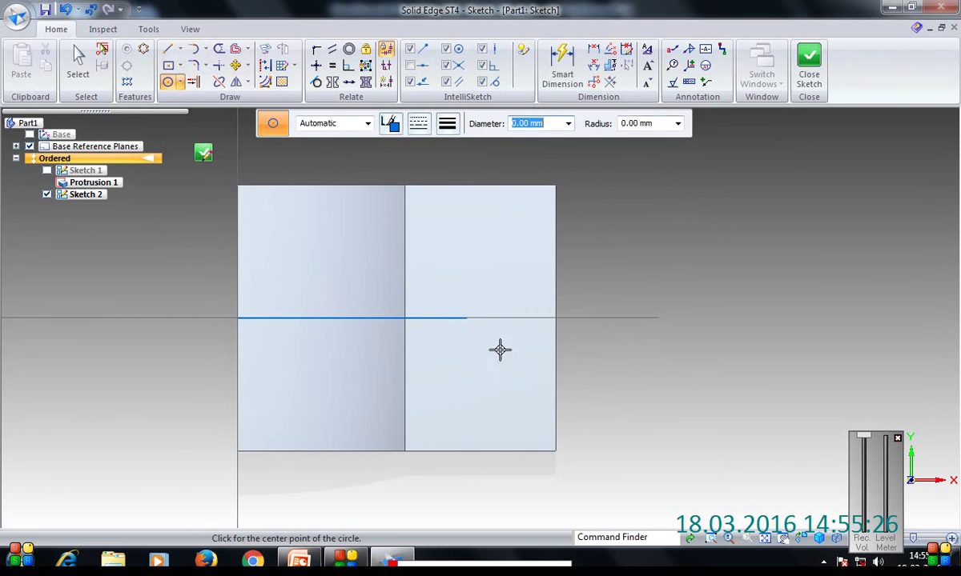
{"action": "left_click", "coordinate": [465, 318]}
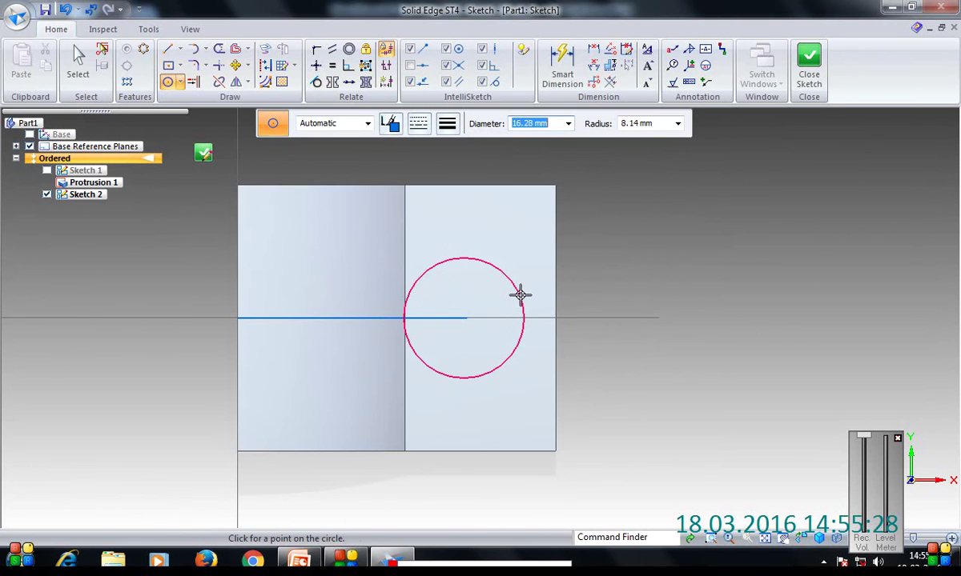
{"action": "type", "text": "24"}
{"action": "key", "text": "Tab"}
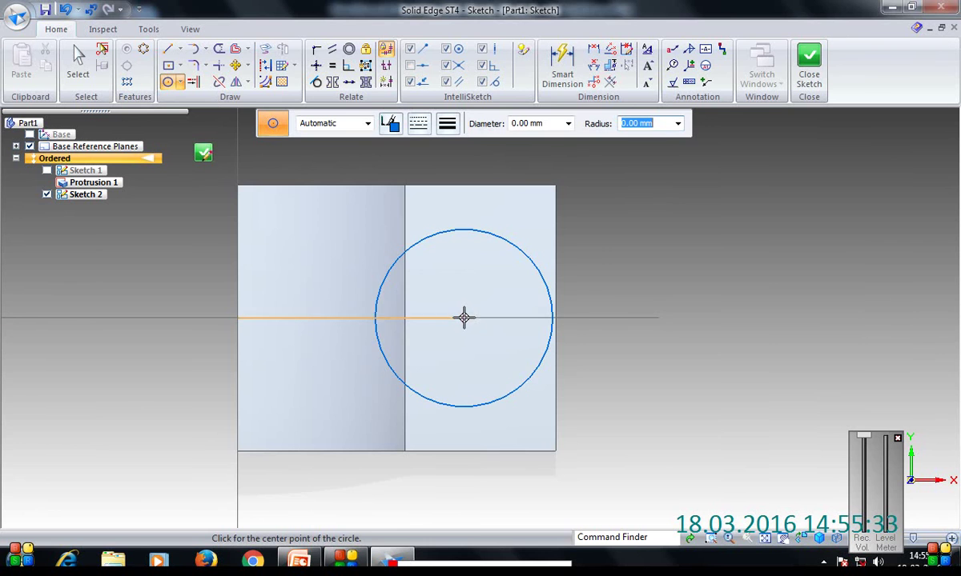
- Try to place a 10.5 mm diameter circle inside the 24 mm circle, and undo it
{"action": "key", "text": "Tab"}
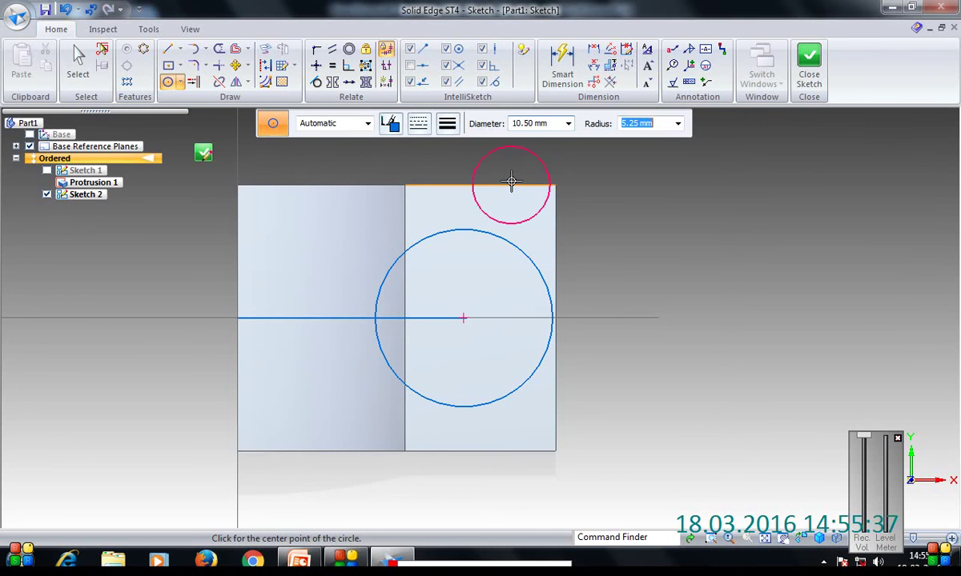
{"action": "left_click", "coordinate": [464, 318]}
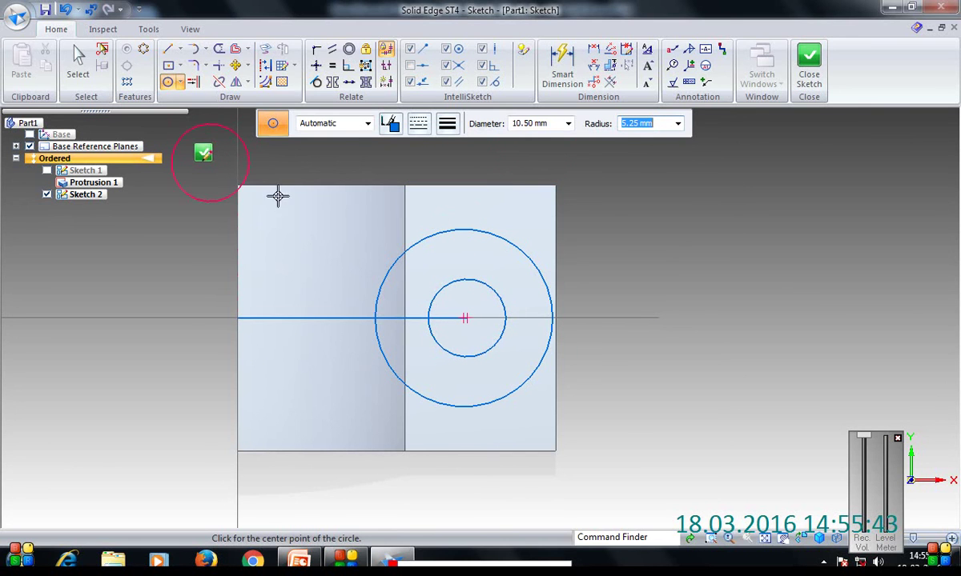
{"action": "key", "text": "ctrl+z"}
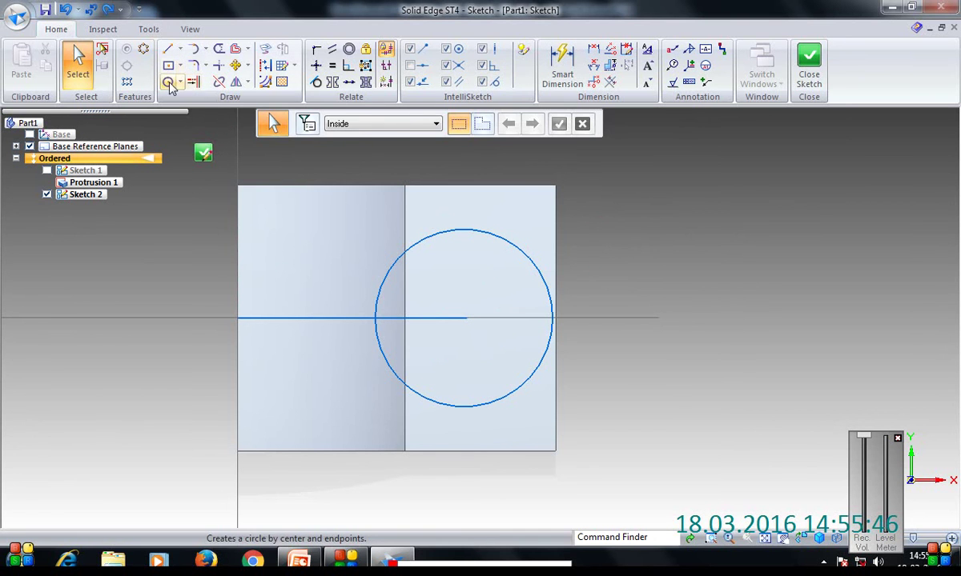
- Place the 10.5 mm inner circle again, compare its centre with the outer circle's centre, and undo it
{"action": "left_click", "coordinate": [169, 83]}
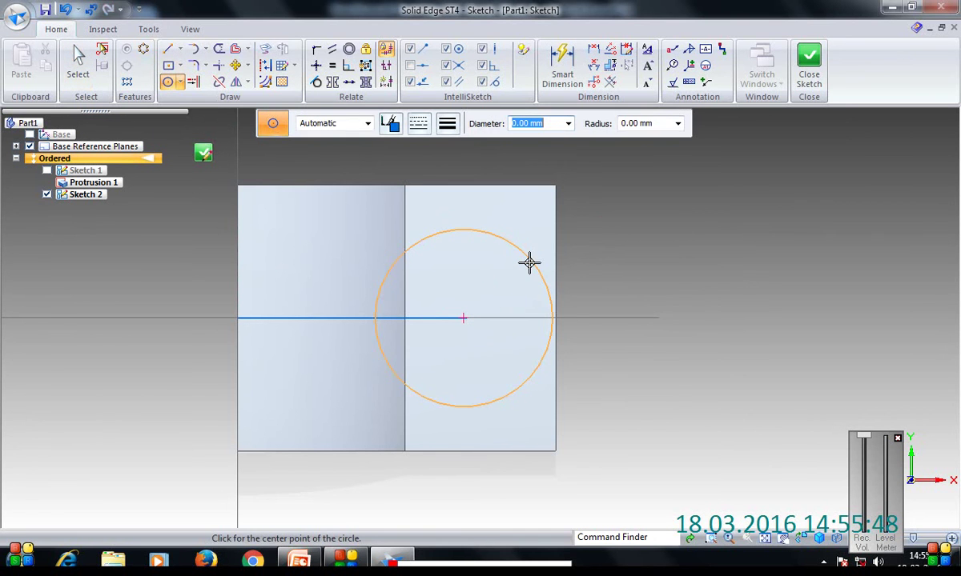
{"action": "left_click_drag", "start_coordinate": [462, 318], "coordinate": [487, 313]}
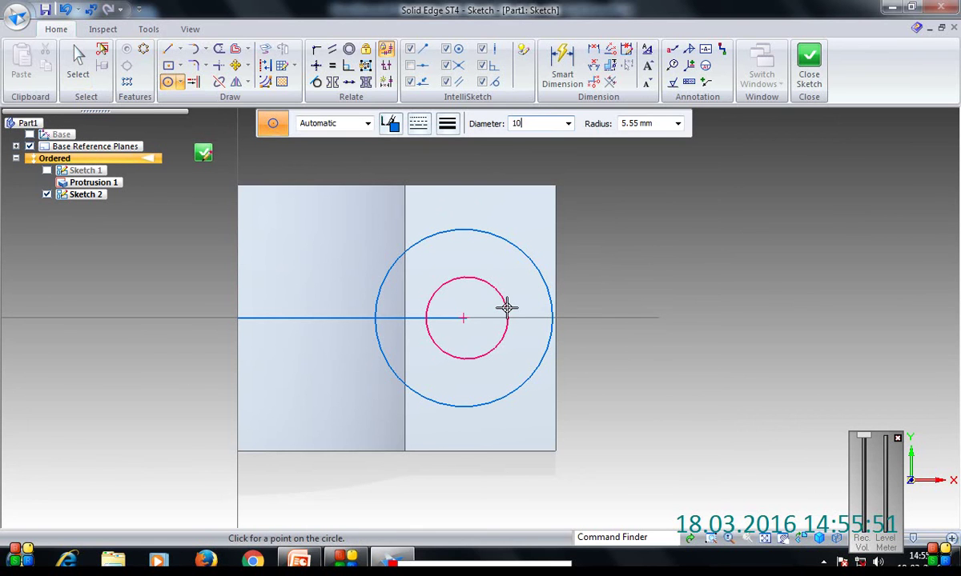
{"action": "key", "text": "Return"}
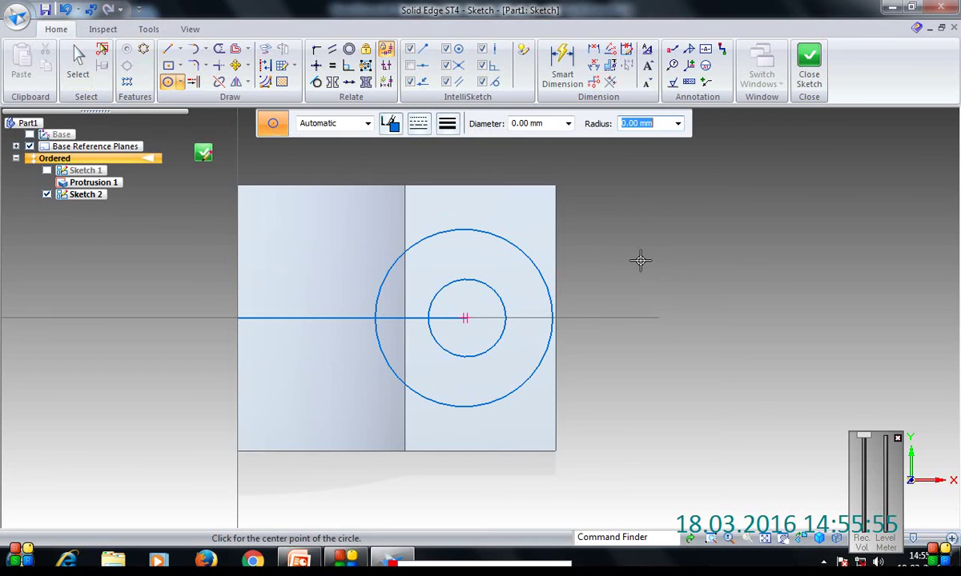
{"action": "scroll", "coordinate": [465, 328], "scroll_direction": "up", "scroll_amount": 5}
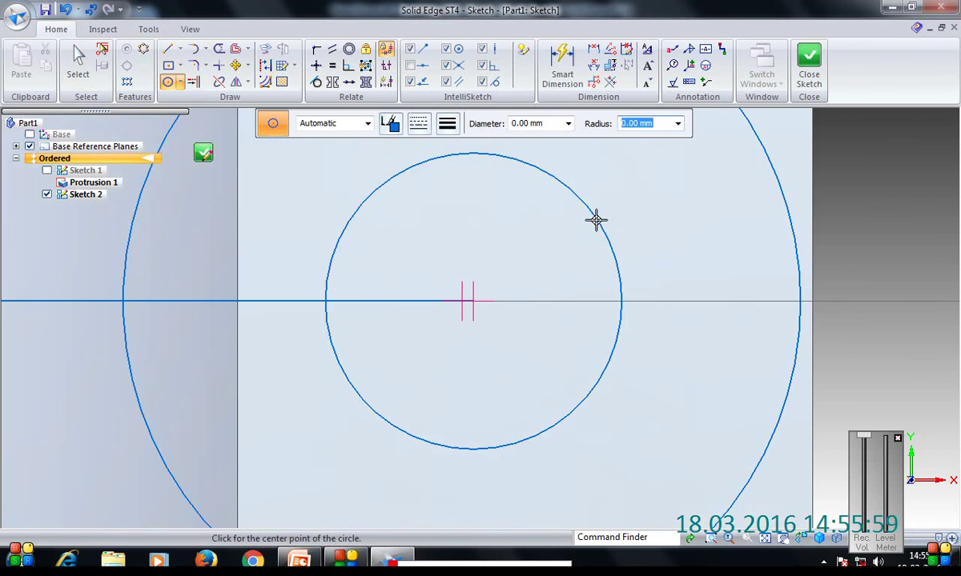
{"action": "left_click", "coordinate": [79, 61]}
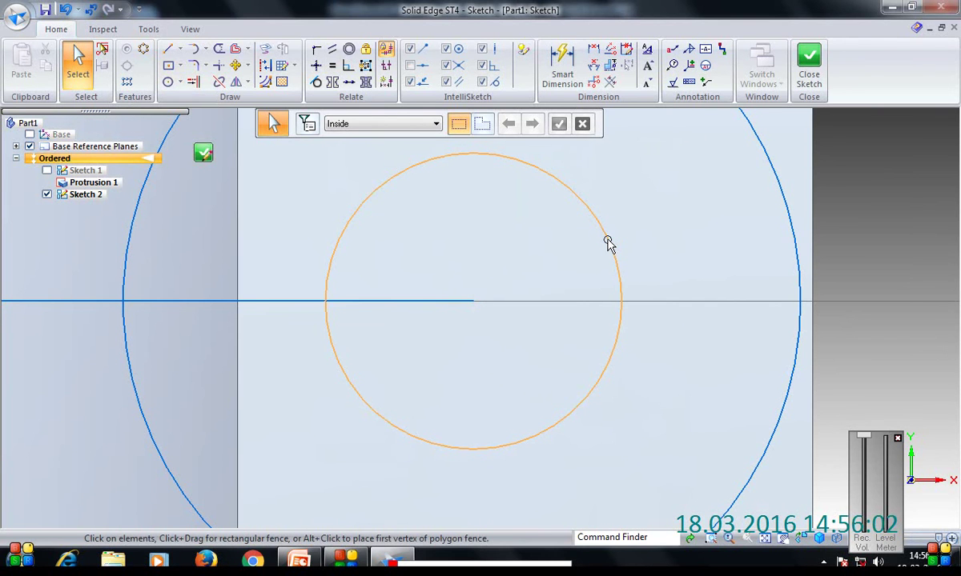
{"action": "left_click", "coordinate": [167, 48]}
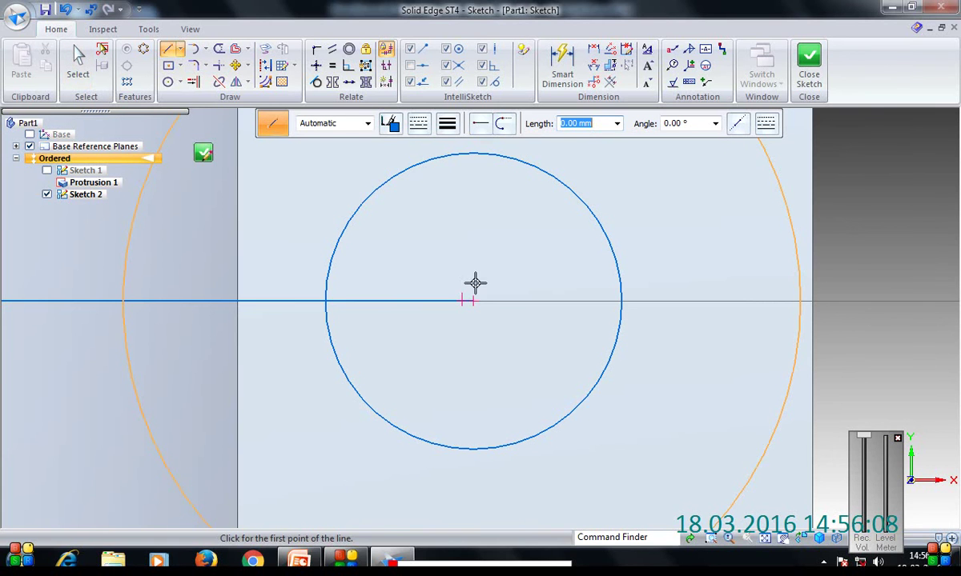
{"action": "key", "text": "ctrl+z"}
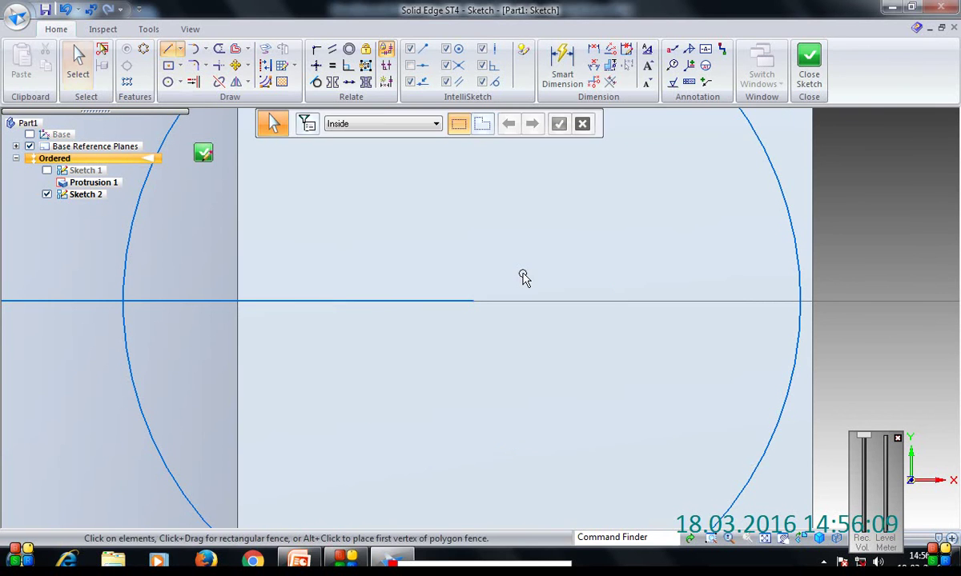
- Trim away the 24 mm circle so that only the horizontal line is left in the sketch
{"action": "left_click", "coordinate": [167, 82]}
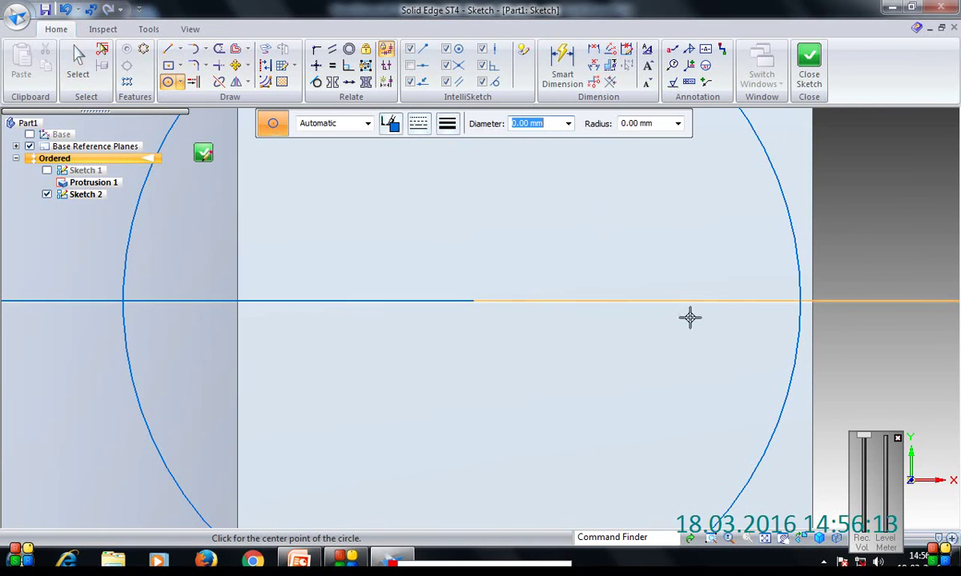
{"action": "left_click", "coordinate": [780, 539]}
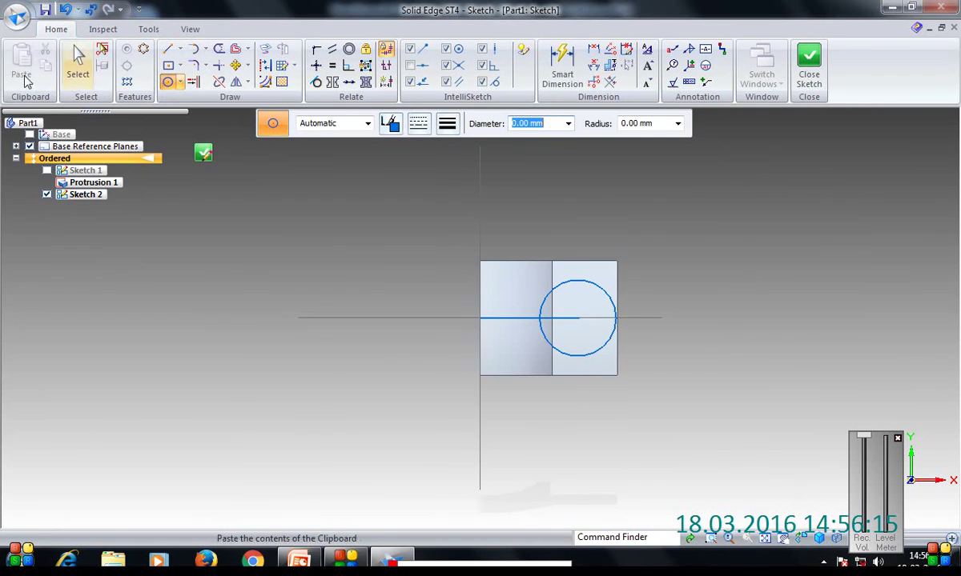
{"action": "left_click", "coordinate": [219, 49]}
{"action": "mouse_move", "coordinate": [639, 288]}
{"action": "left_mouse_down"}
{"action": "mouse_move", "coordinate": [556, 293]}
{"action": "mouse_move", "coordinate": [616, 273]}
{"action": "left_mouse_up"}
{"action": "scroll", "coordinate": [604, 297], "scroll_direction": "up", "scroll_amount": 4}
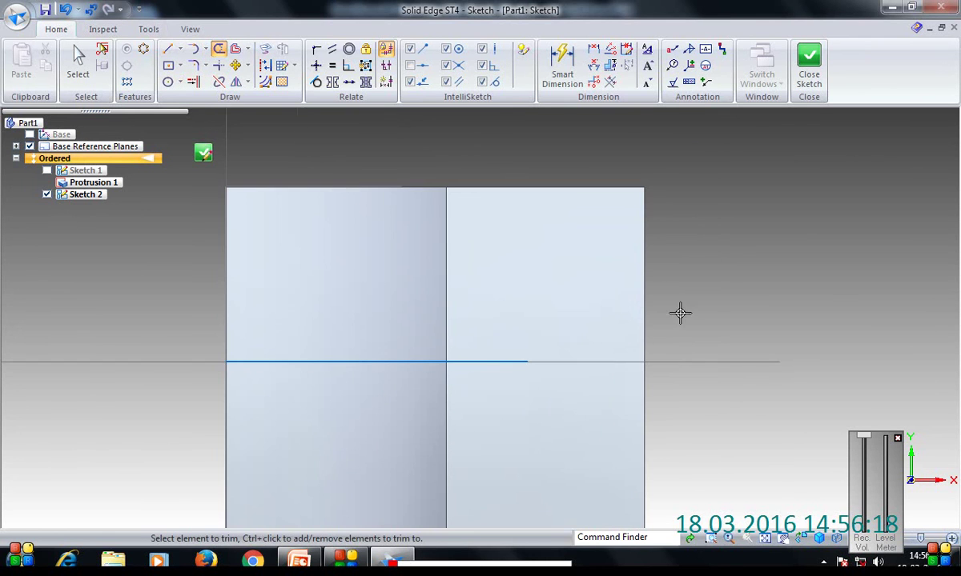
- Dimension the length of the horizontal centre line
{"action": "left_click", "coordinate": [565, 80]}
{"action": "left_click", "coordinate": [358, 362]}
{"action": "left_click", "coordinate": [347, 287]}
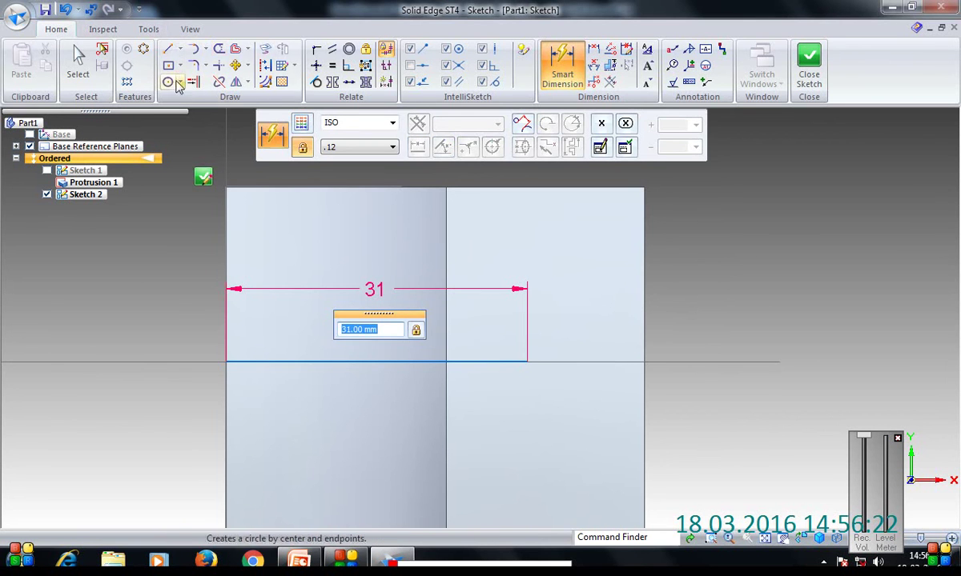
- Draw a 24 mm diameter circle centred exactly on the outer endpoint of the dimensioned line
{"action": "left_click", "coordinate": [169, 50]}
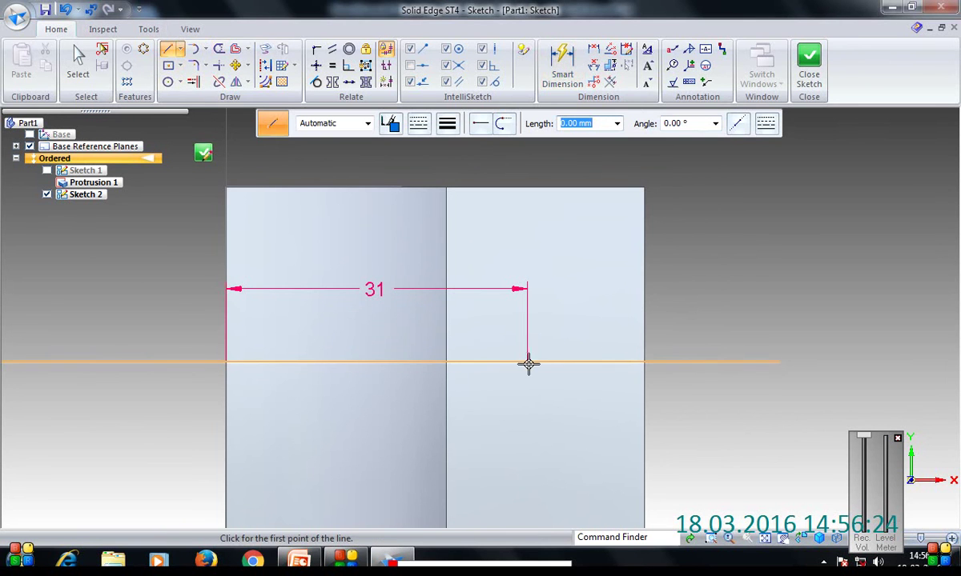
{"action": "scroll", "coordinate": [528, 362], "scroll_direction": "up", "scroll_amount": 5}
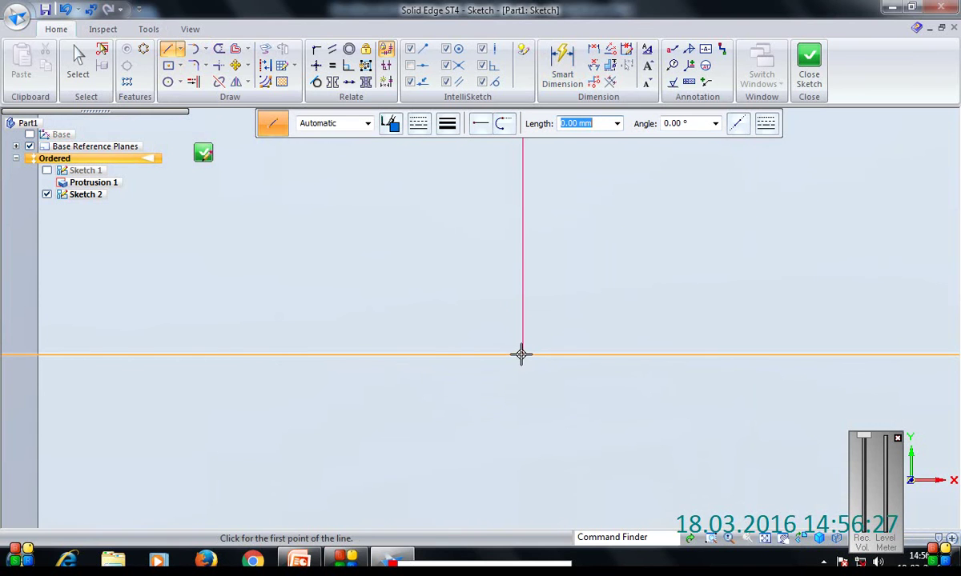
{"action": "left_click", "coordinate": [521, 355]}
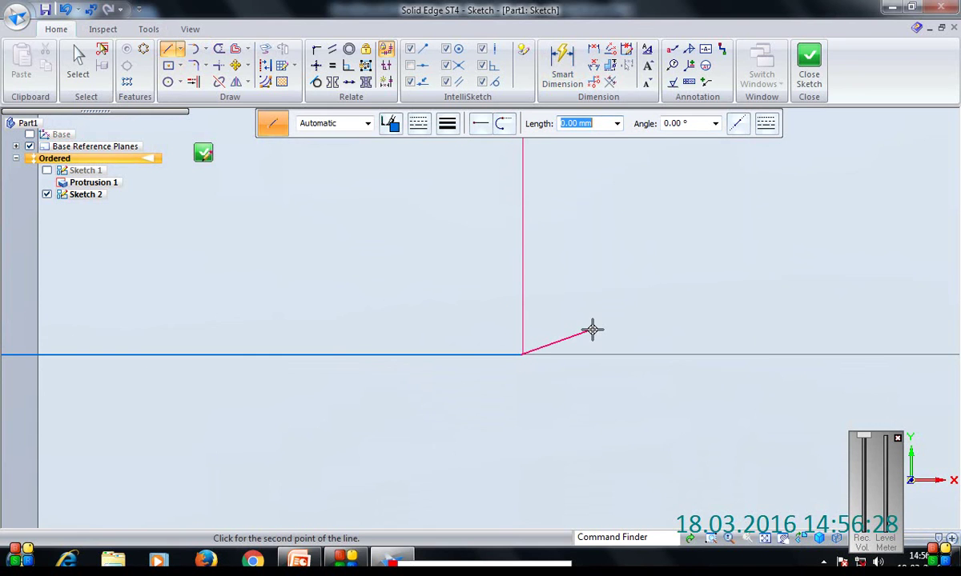
{"action": "left_click", "coordinate": [168, 82]}
{"action": "left_click", "coordinate": [522, 355]}
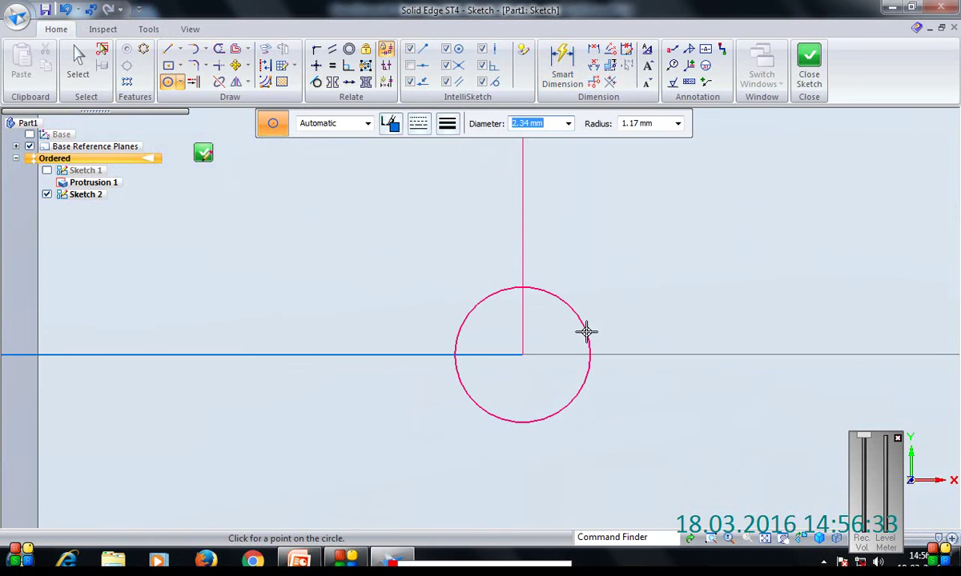
{"action": "type", "text": "24"}
{"action": "key", "text": "Tab"}
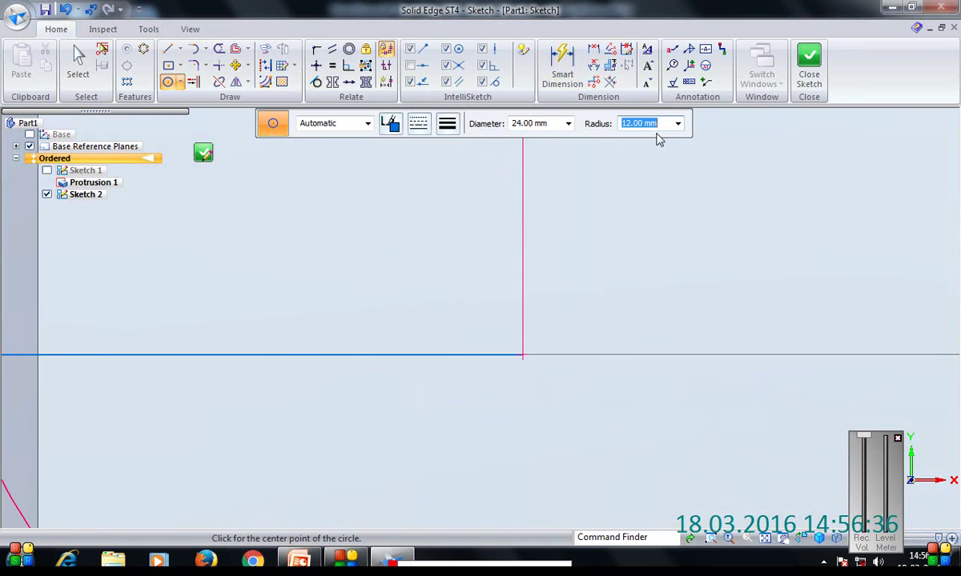
- Draw a 10.5 mm diameter circle concentric with the 24 mm circle and finish the sketch
{"action": "key", "text": "ctrl+shift+f"}
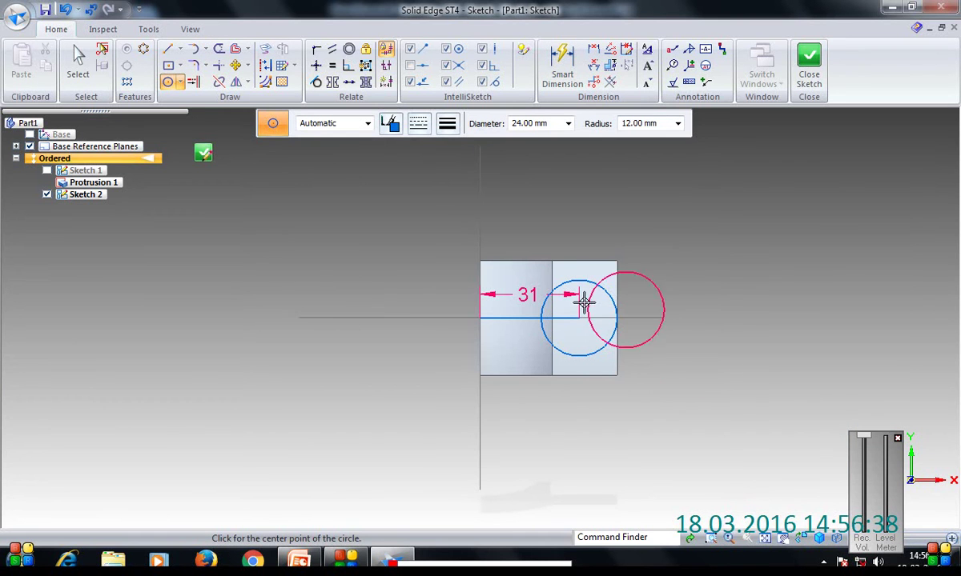
{"action": "key", "text": "Escape"}
{"action": "left_click", "coordinate": [535, 124]}
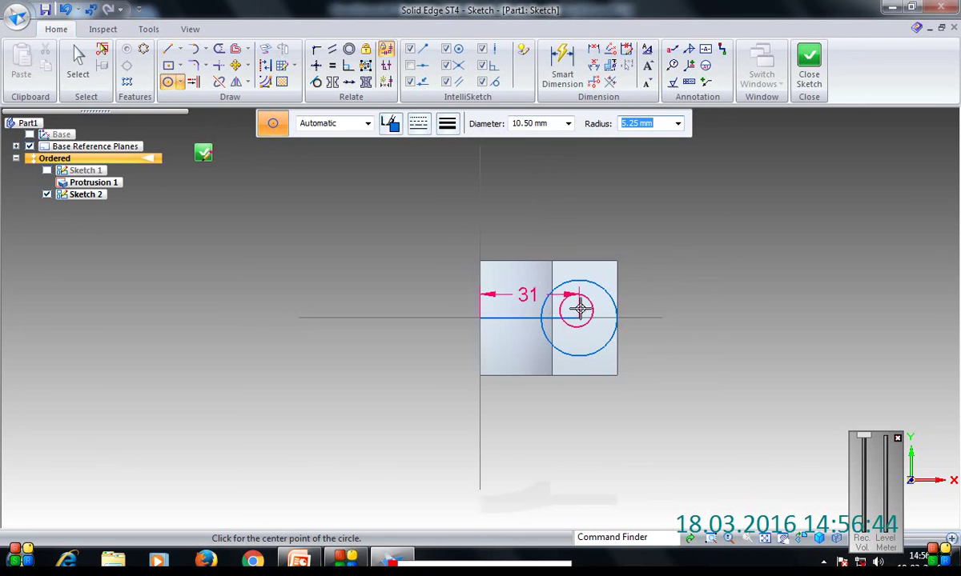
{"action": "scroll", "coordinate": [577, 315], "scroll_direction": "up", "scroll_amount": 5}
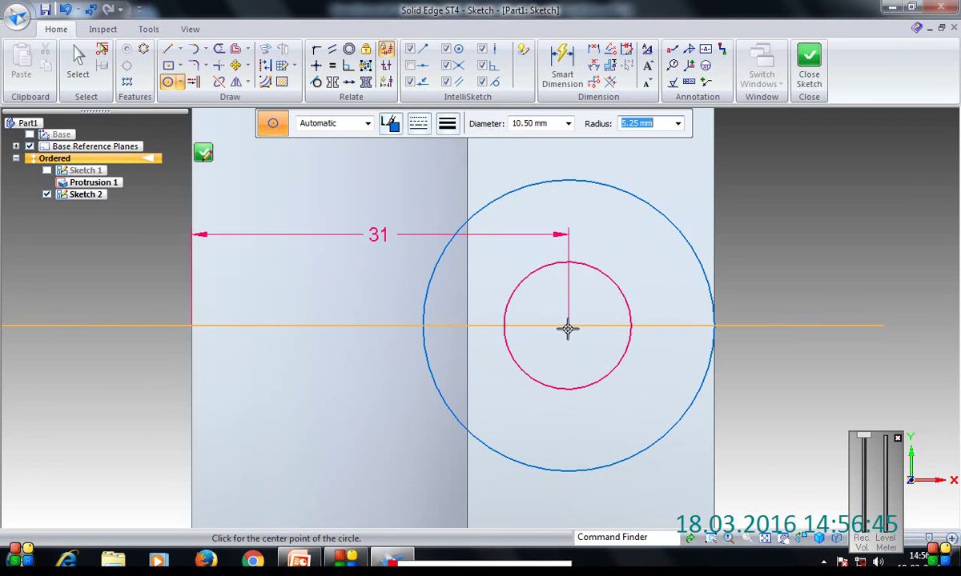
{"action": "left_click", "coordinate": [568, 325]}
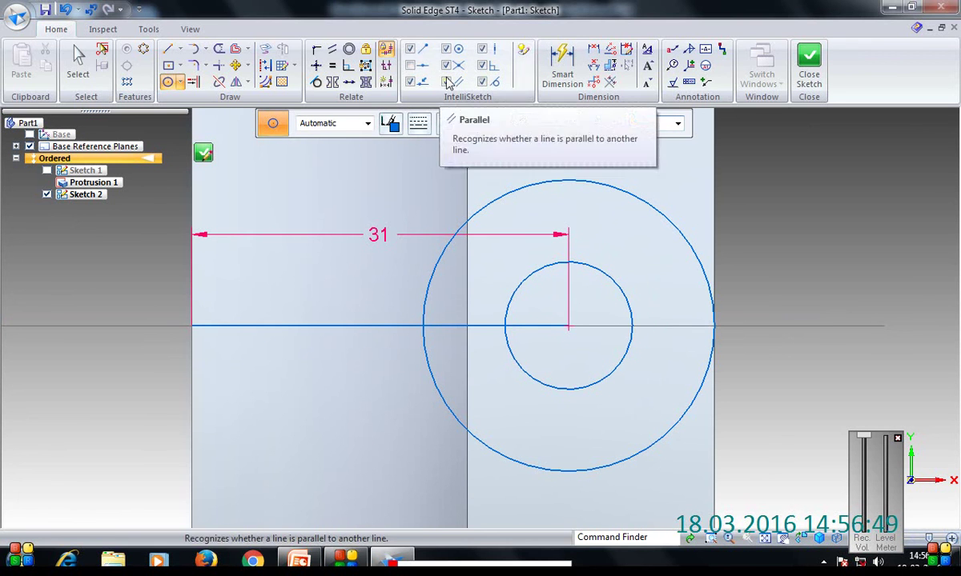
{"action": "left_click", "coordinate": [203, 154]}
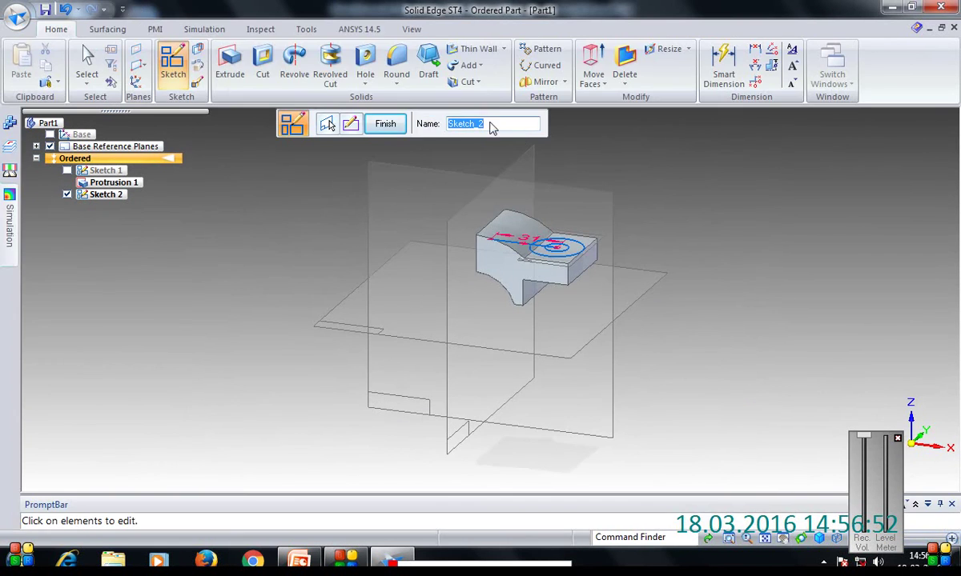
{"action": "left_click", "coordinate": [385, 124]}
- Cut the 24 mm circle upward from the flange's top face by about 35 mm
{"action": "left_click", "coordinate": [263, 68]}
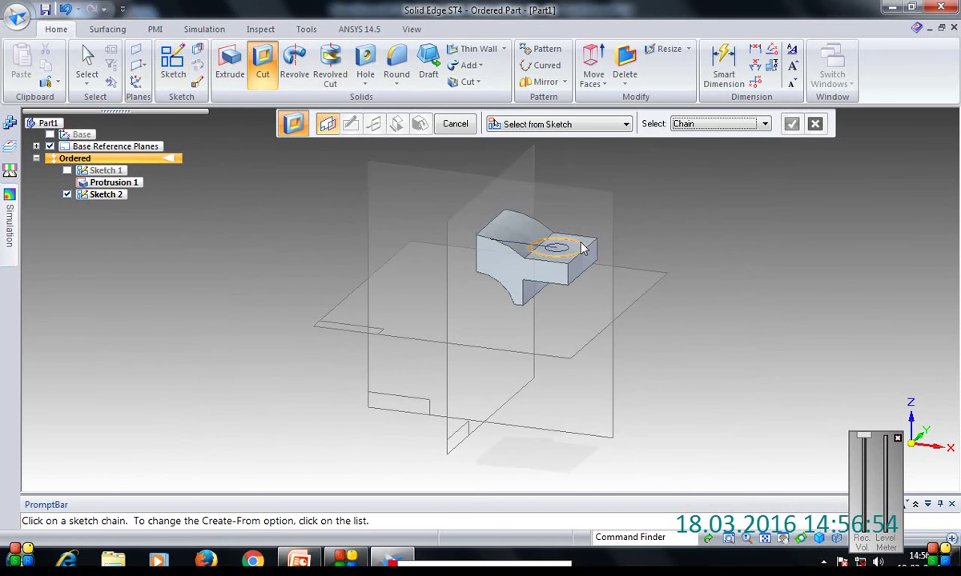
{"action": "left_click", "coordinate": [628, 240]}
{"action": "left_click", "coordinate": [791, 123]}
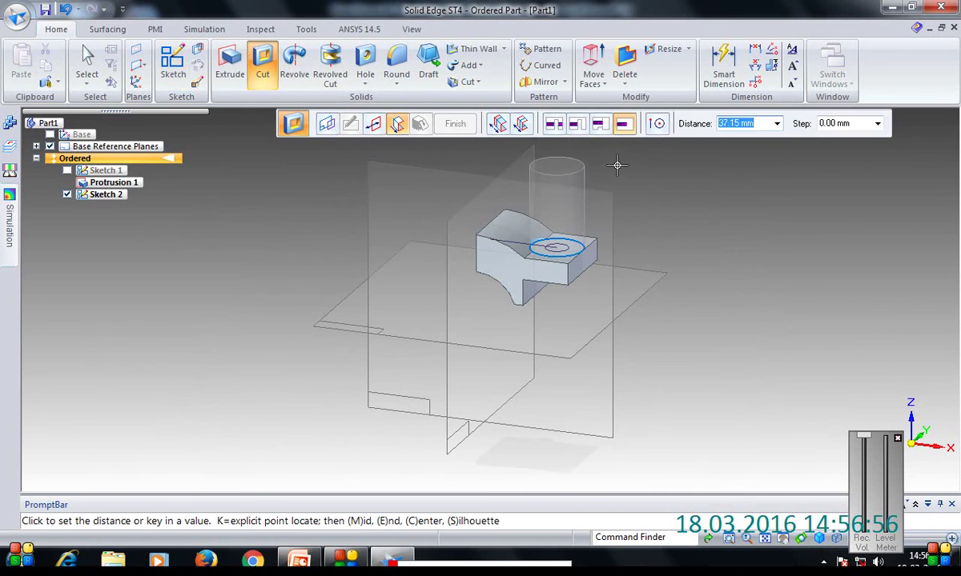
{"action": "left_click", "coordinate": [615, 167]}
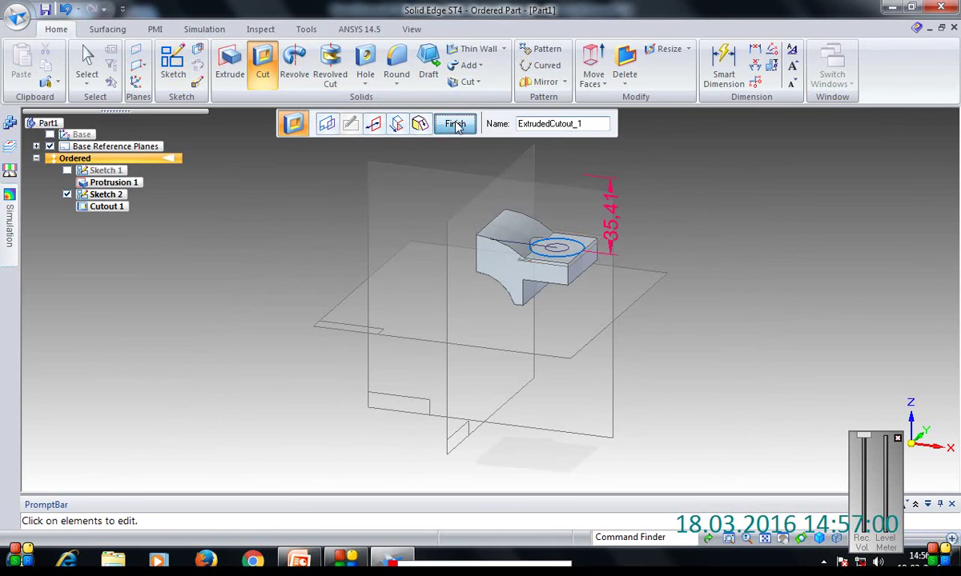
{"action": "key", "text": "Return"}
- Cut the 10.5 mm circle about 14.5 mm downward through the flange to make the bolt hole
{"action": "left_click", "coordinate": [790, 125]}
{"action": "left_click", "coordinate": [692, 280]}
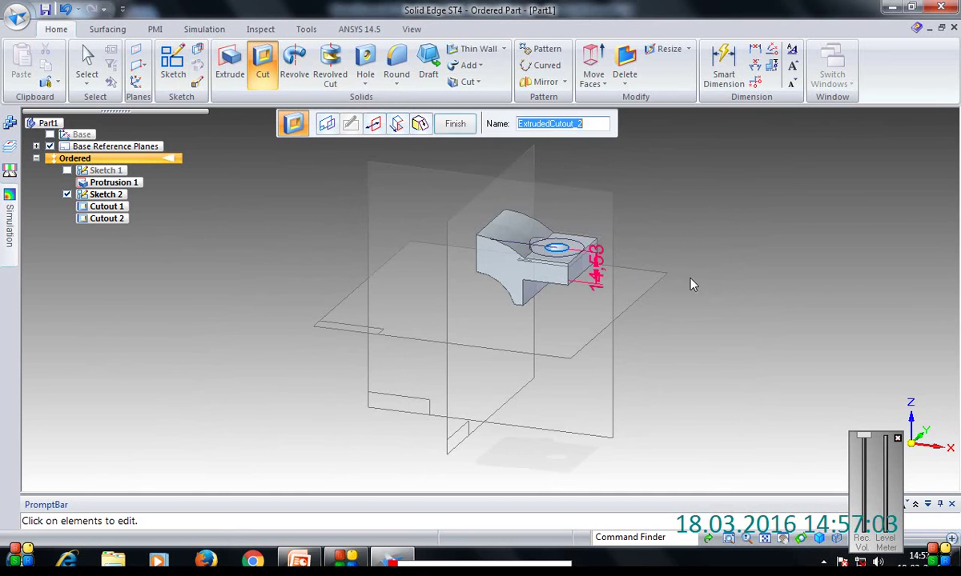
{"action": "left_click", "coordinate": [470, 121]}
{"action": "mouse_move", "coordinate": [708, 244]}
{"action": "middle_mouse_down"}
{"action": "mouse_move", "coordinate": [689, 256]}
{"action": "mouse_move", "coordinate": [705, 264]}
{"action": "middle_mouse_up"}
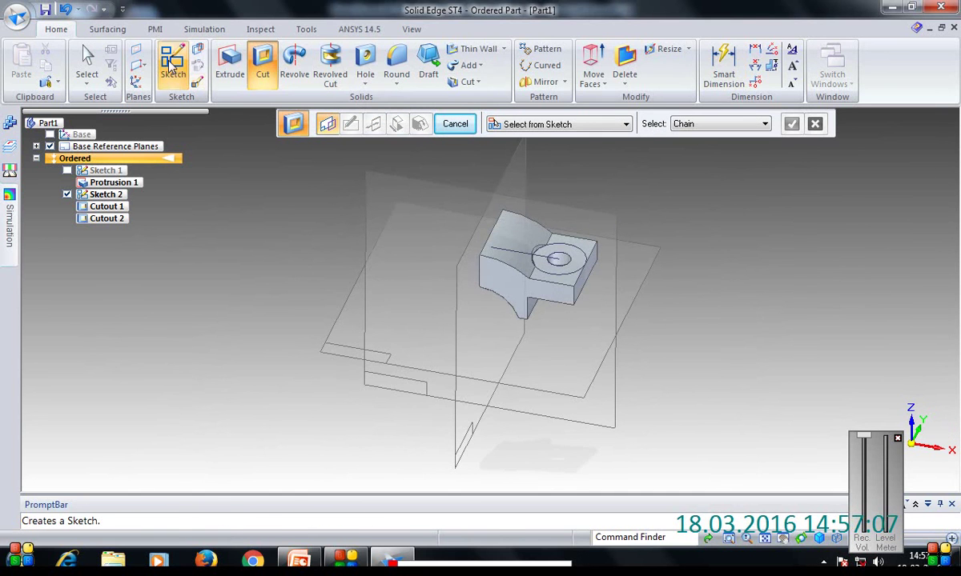
- On the flange's top face, sketch a circle centred on the origin and passing through the midpoint of the flange's outer edge
{"action": "left_click", "coordinate": [173, 64]}
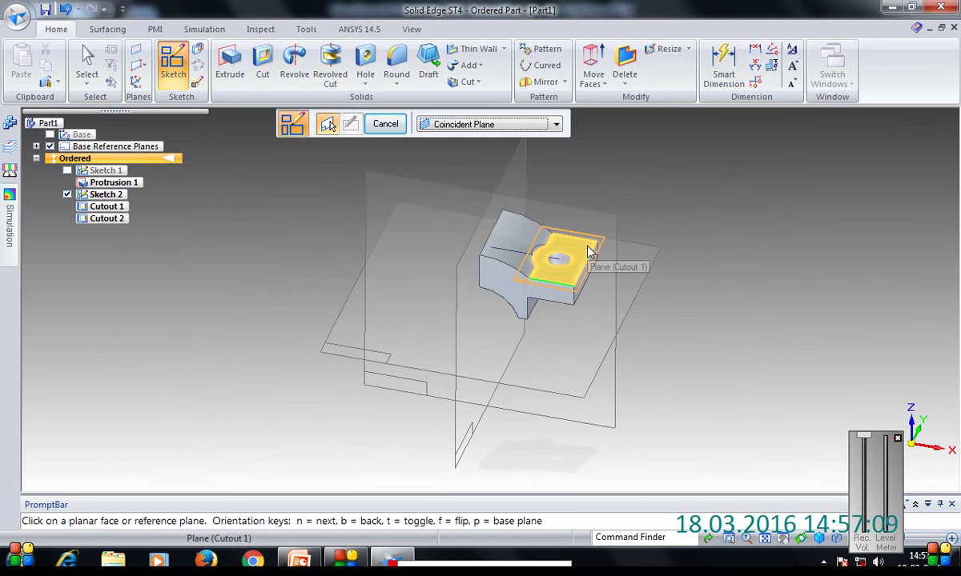
{"action": "left_click", "coordinate": [586, 255]}
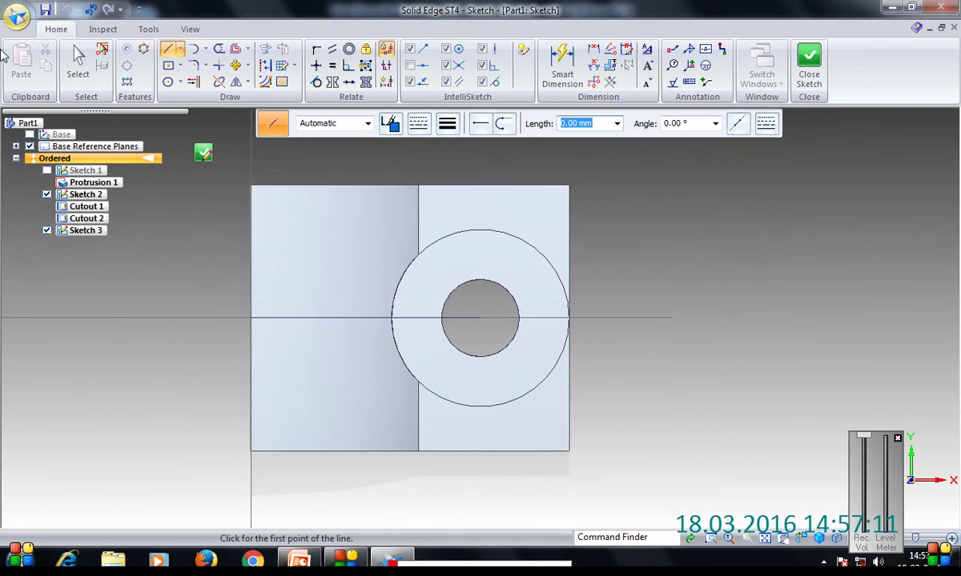
{"action": "left_click", "coordinate": [168, 82]}
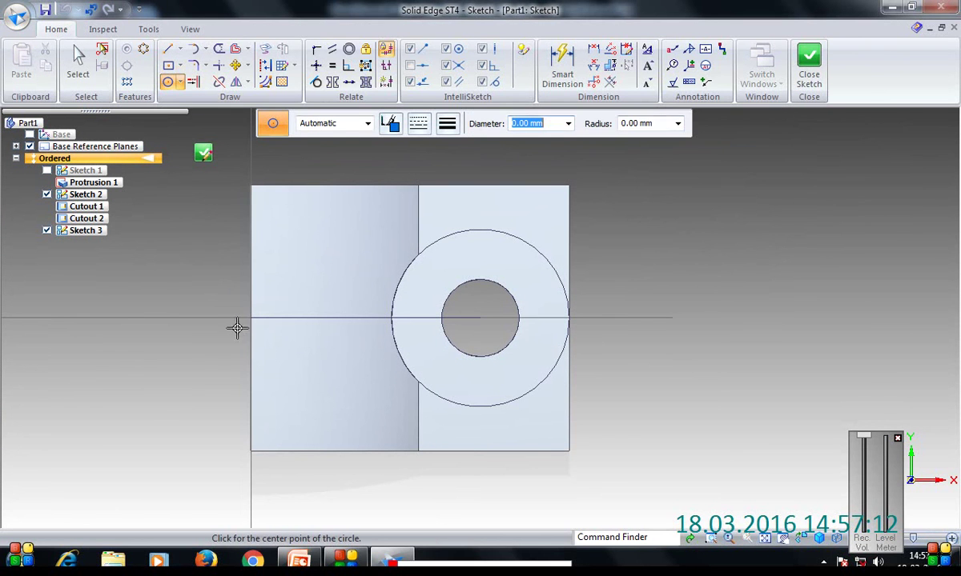
{"action": "left_click", "coordinate": [250, 318]}
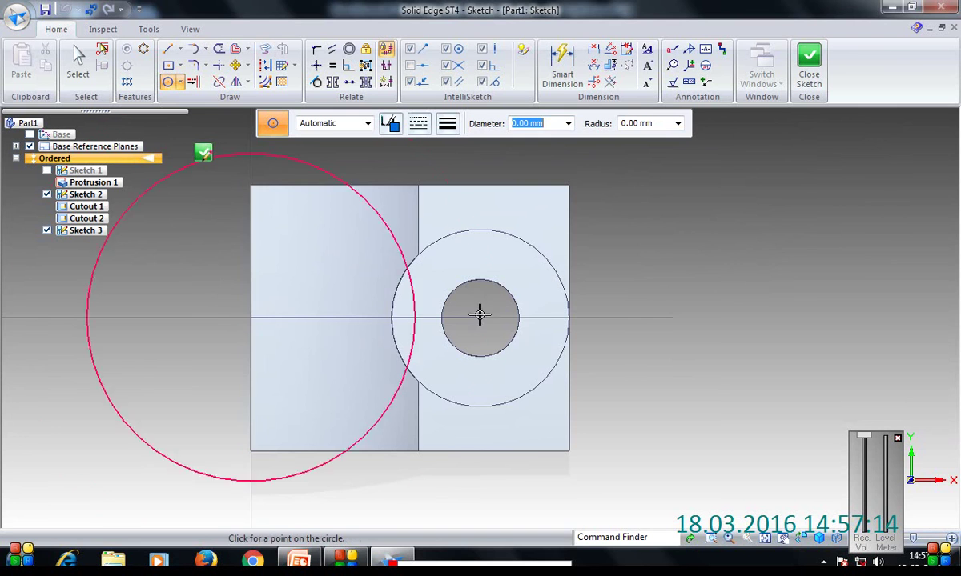
{"action": "left_click", "coordinate": [568, 318]}
- Draw three connected lines beyond the flange's two sides and outer edge, with both end lines crossing the large circle
{"action": "left_click", "coordinate": [168, 49]}
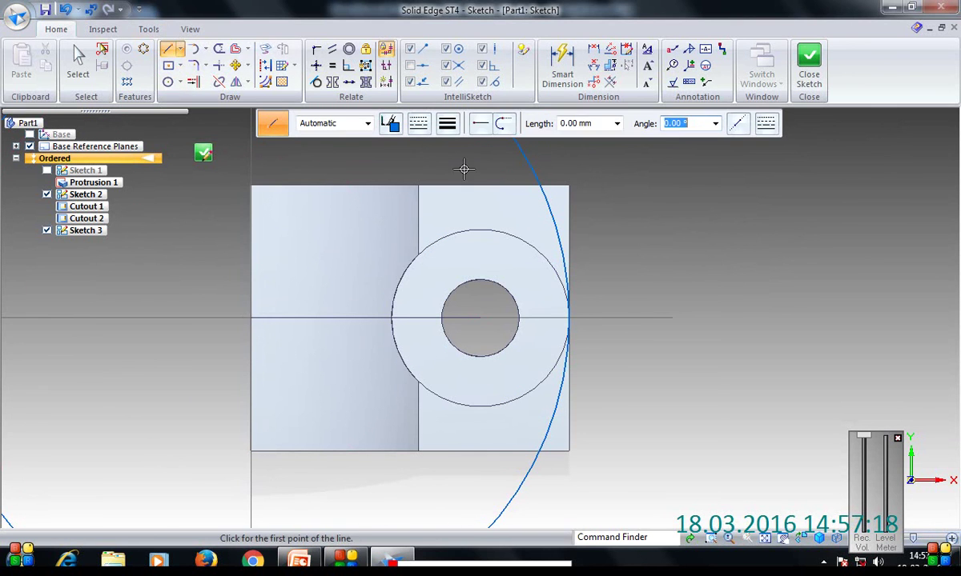
{"action": "left_click", "coordinate": [475, 164]}
{"action": "left_click", "coordinate": [606, 162]}
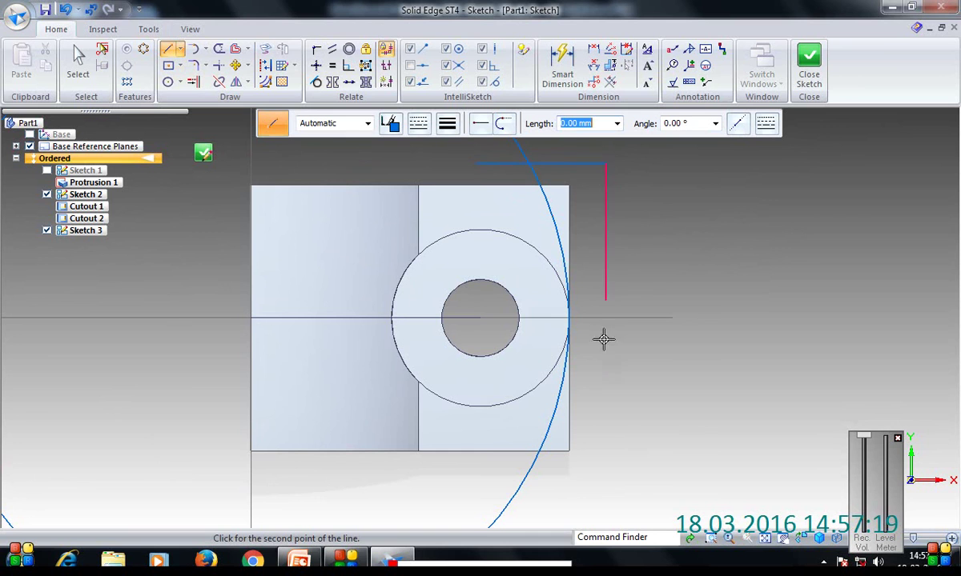
{"action": "left_click", "coordinate": [606, 485]}
{"action": "key", "text": "Escape"}
- Trim the excess circle and line ends to leave a closed profile outside the flange's arc, and finish the sketch
{"action": "left_click", "coordinate": [219, 49]}
{"action": "mouse_move", "coordinate": [509, 152]}
{"action": "left_mouse_down"}
{"action": "mouse_move", "coordinate": [497, 183]}
{"action": "mouse_move", "coordinate": [472, 173]}
{"action": "left_mouse_up"}
{"action": "left_click_drag", "start_coordinate": [474, 449], "coordinate": [518, 509]}
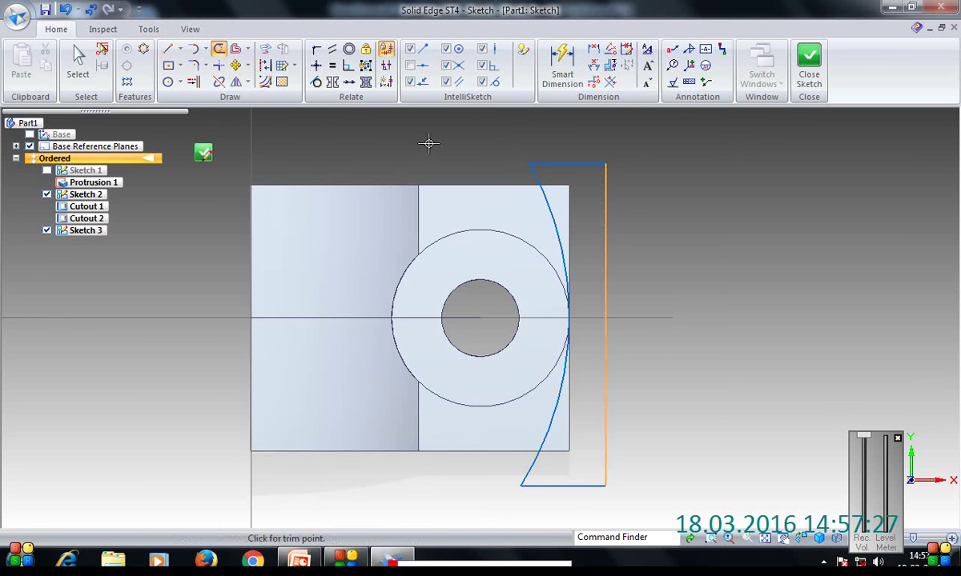
{"action": "left_click", "coordinate": [204, 152]}
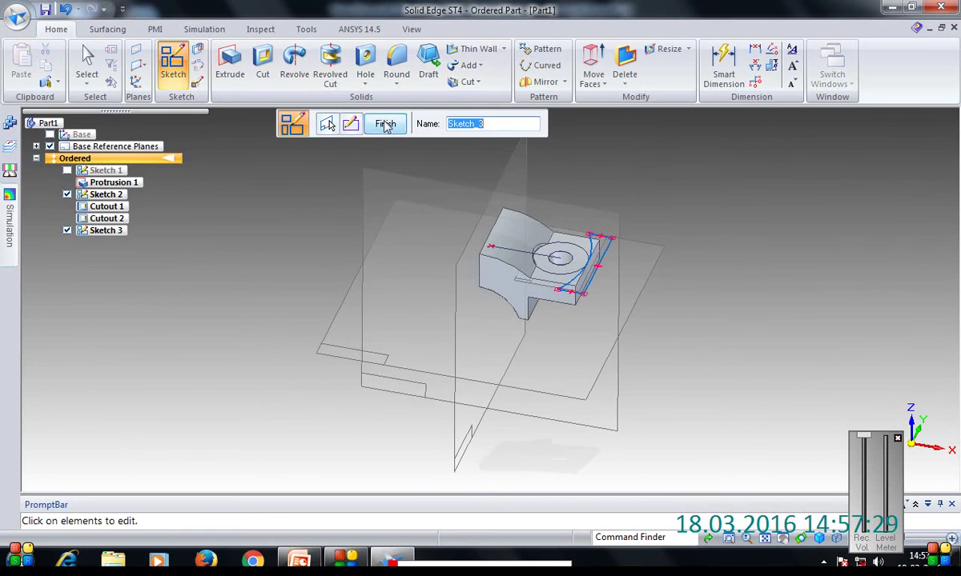
{"action": "left_click", "coordinate": [385, 125]}
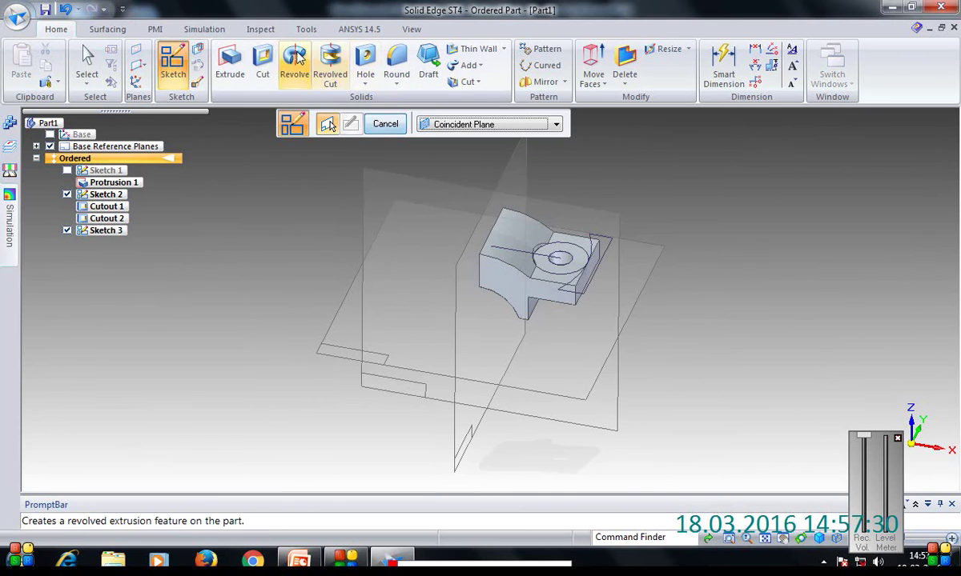
- Cut the closed profile downward through the flange to round its outer end
{"action": "left_click", "coordinate": [262, 64]}
{"action": "left_click", "coordinate": [607, 250]}
{"action": "left_click", "coordinate": [791, 125]}
{"action": "left_click", "coordinate": [671, 332]}
{"action": "left_click", "coordinate": [454, 123]}
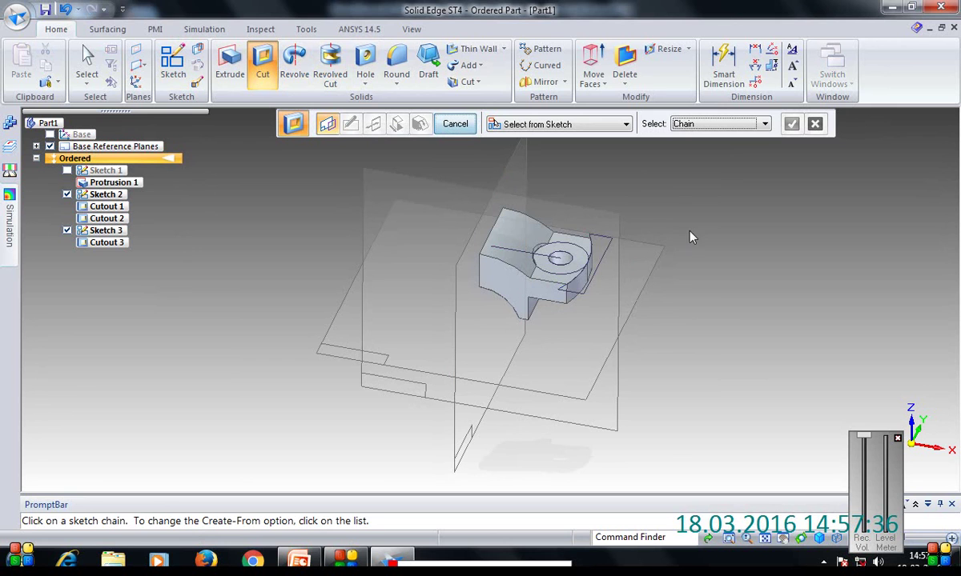
- Hide Sketch 3 and Sketch 2 so only the solid and reference planes are displayed
{"action": "left_click", "coordinate": [67, 231]}
{"action": "left_click", "coordinate": [67, 195]}
{"action": "left_click", "coordinate": [765, 539]}
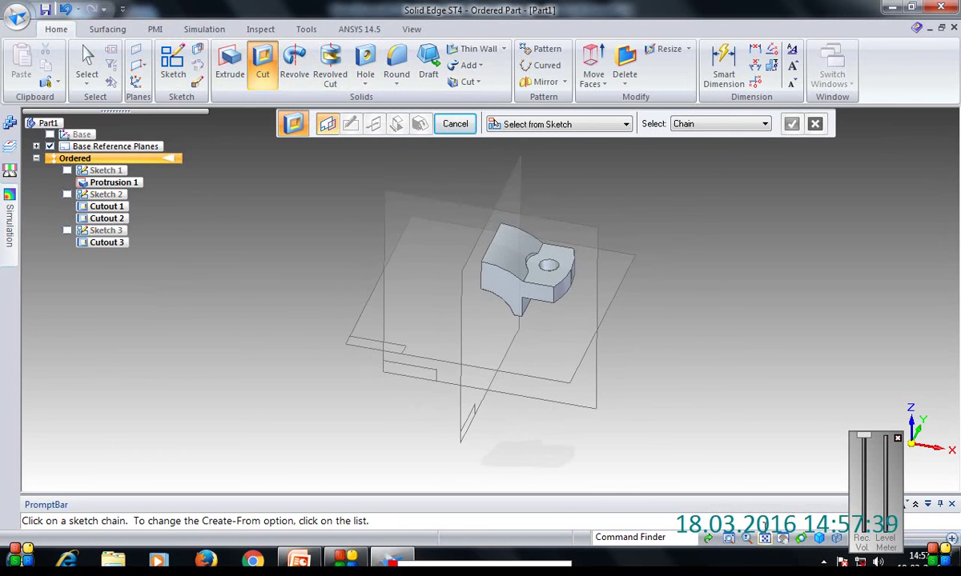
{"action": "middle_click_drag", "start_coordinate": [730, 414], "coordinate": [705, 387]}
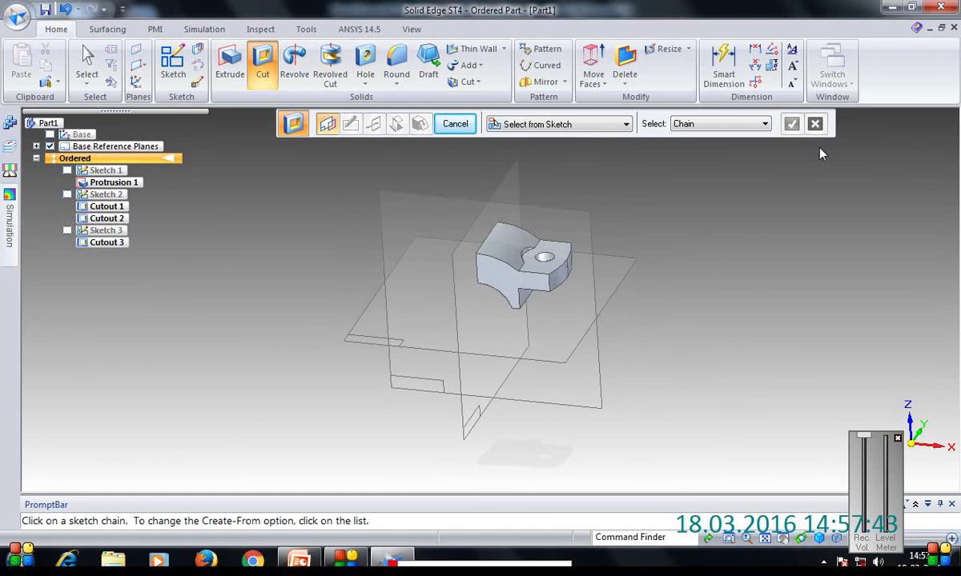
- Mirror the whole body about the vertical reference plane at its inner end to form the full bearing cap
{"action": "left_click", "coordinate": [565, 82]}
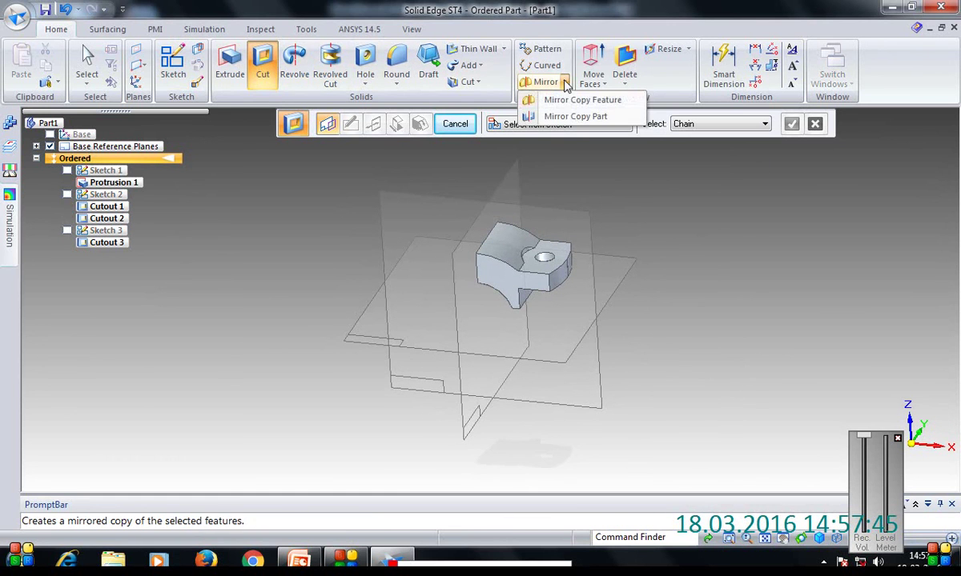
{"action": "left_click", "coordinate": [573, 116]}
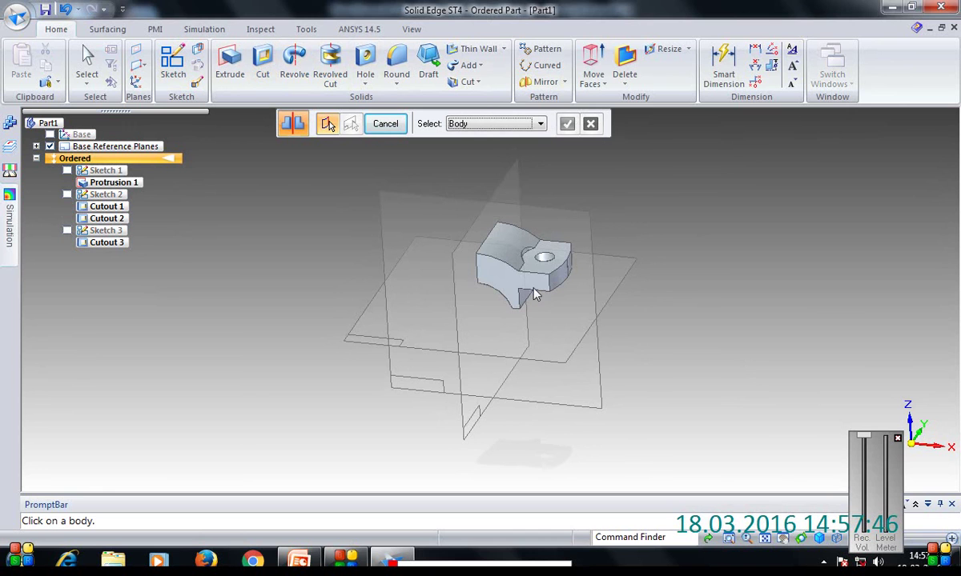
{"action": "left_click", "coordinate": [486, 241]}
{"action": "left_click", "coordinate": [435, 219]}
{"action": "left_click", "coordinate": [385, 125]}
{"action": "middle_click_drag", "start_coordinate": [625, 223], "coordinate": [693, 221]}
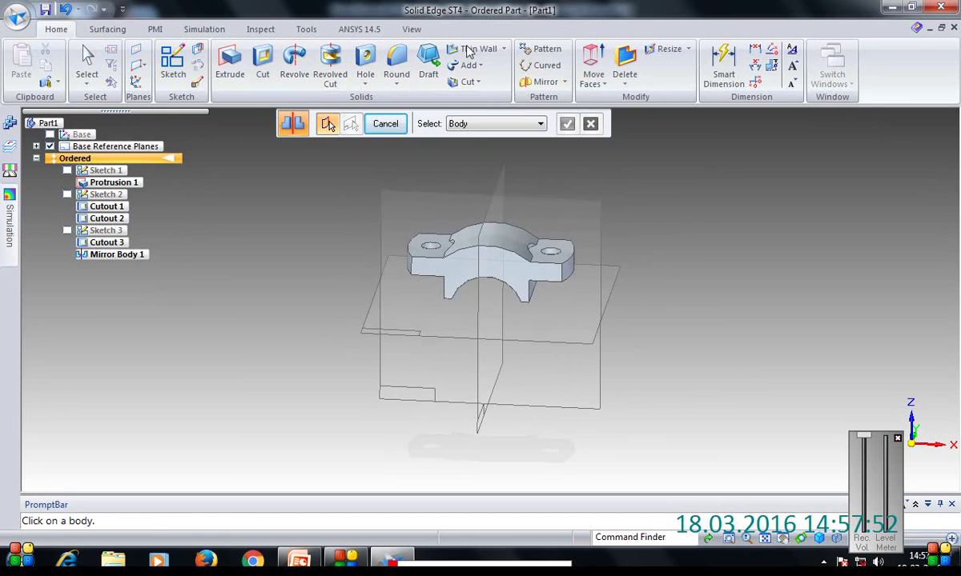
- Create a reference plane tangent to the cap's outer cylindrical surface at an angle of 90°
{"action": "left_click", "coordinate": [142, 68]}
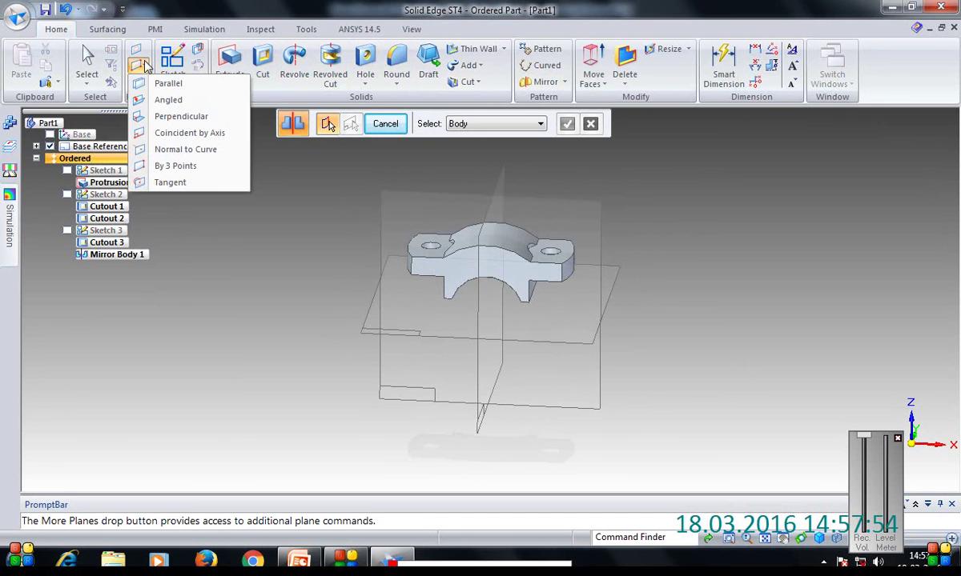
{"action": "left_click", "coordinate": [170, 184]}
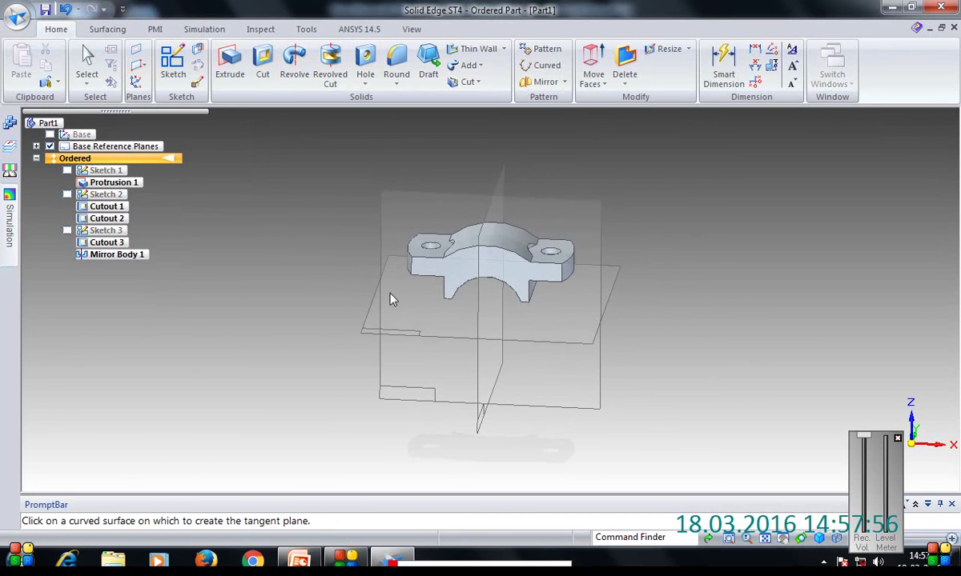
{"action": "left_click", "coordinate": [511, 243]}
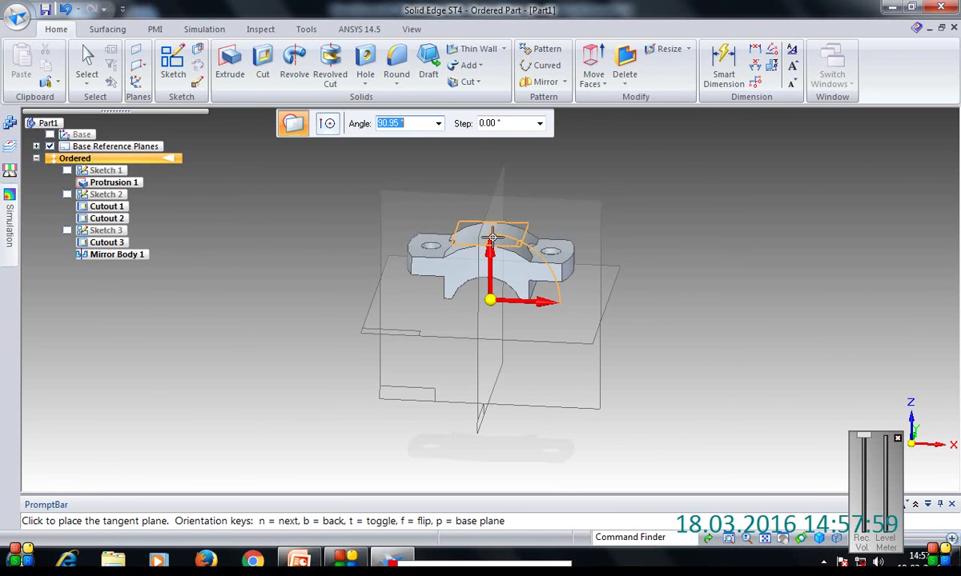
{"action": "type", "text": "90"}
{"action": "key", "text": "Return"}
{"action": "left_click", "coordinate": [494, 244]}
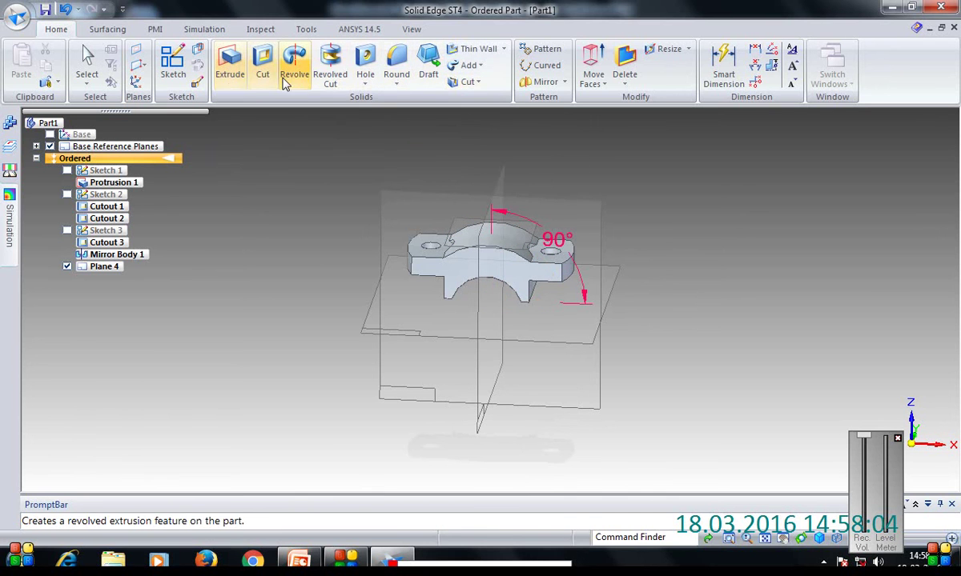
- Start a hole on the tangent plane as a counterbore with 3 mm diameter and 6 mm counterbore diameter
{"action": "left_click", "coordinate": [365, 61]}
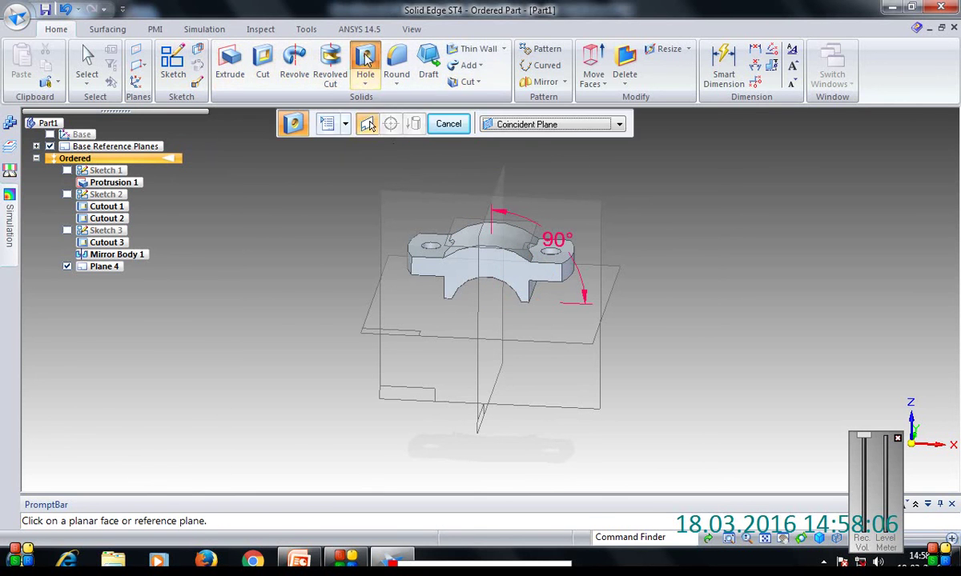
{"action": "left_click", "coordinate": [534, 232]}
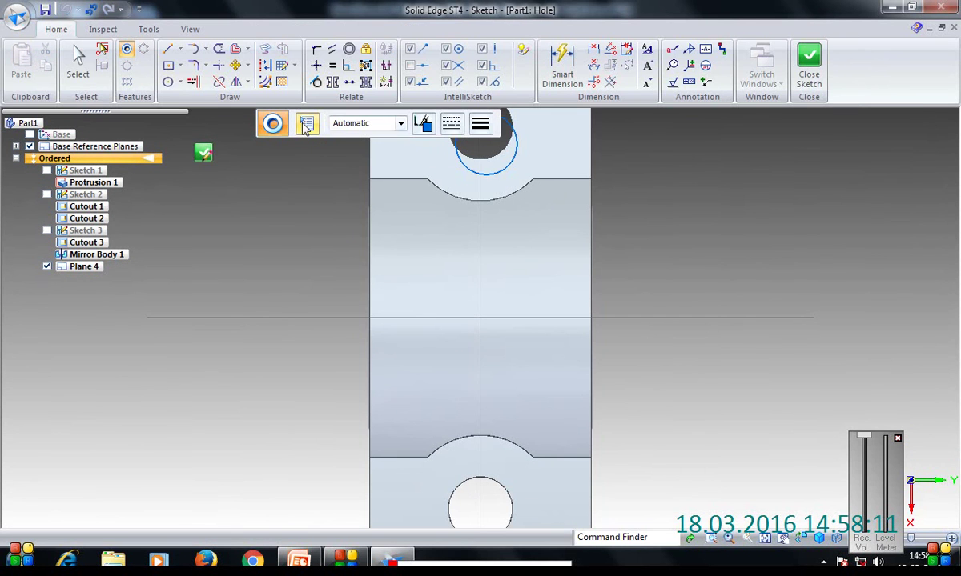
{"action": "left_click", "coordinate": [306, 122]}
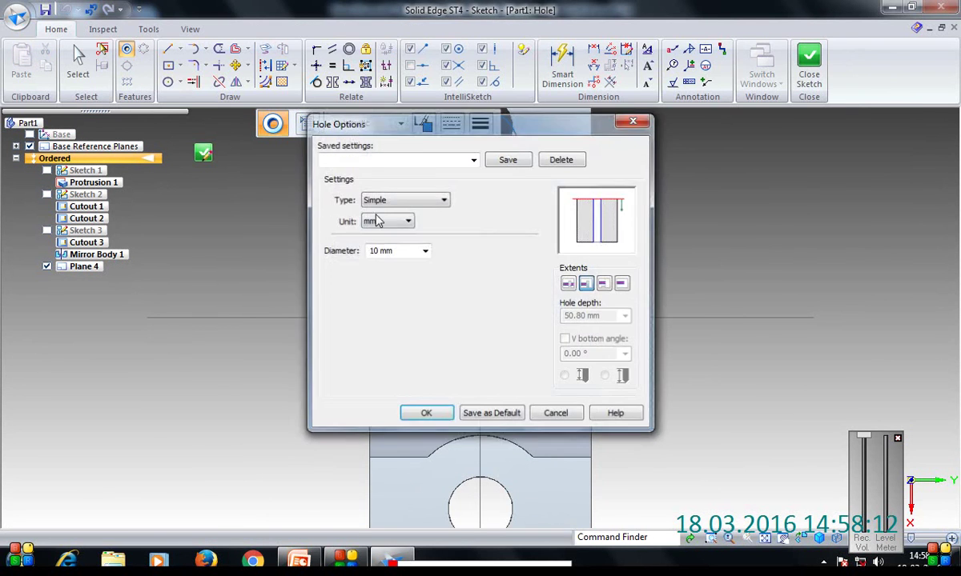
{"action": "left_click", "coordinate": [444, 200]}
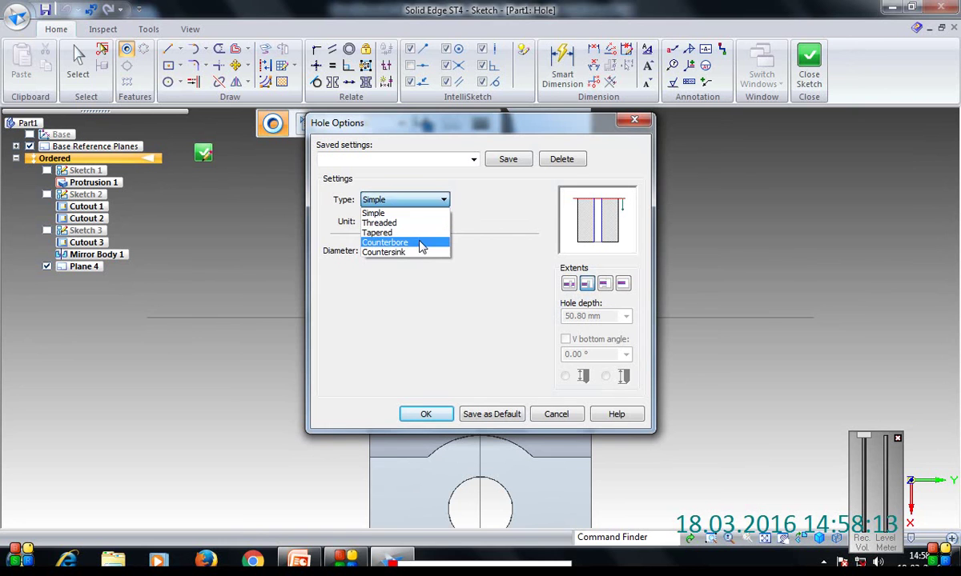
{"action": "left_click", "coordinate": [422, 243]}
{"action": "double_click", "coordinate": [393, 252]}
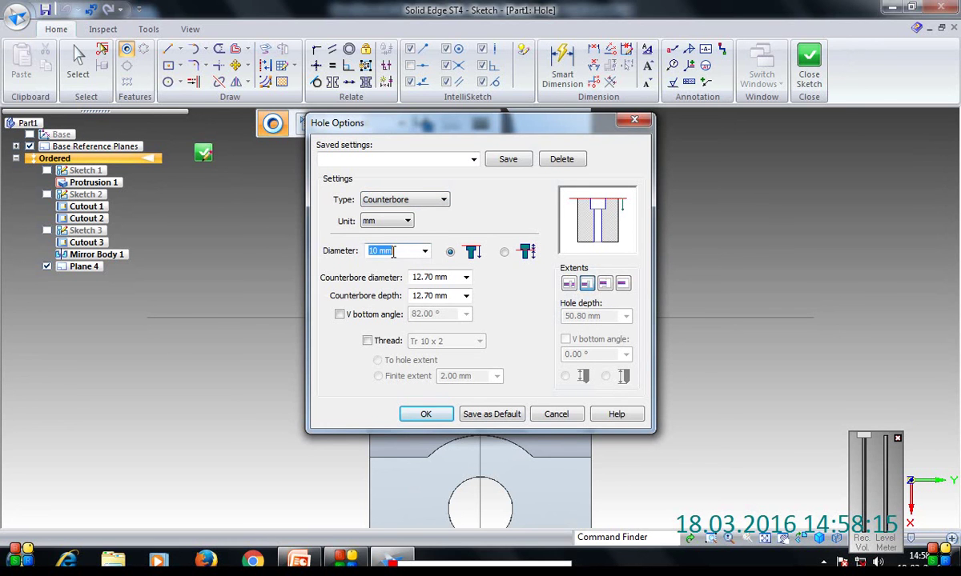
{"action": "type", "text": "3"}
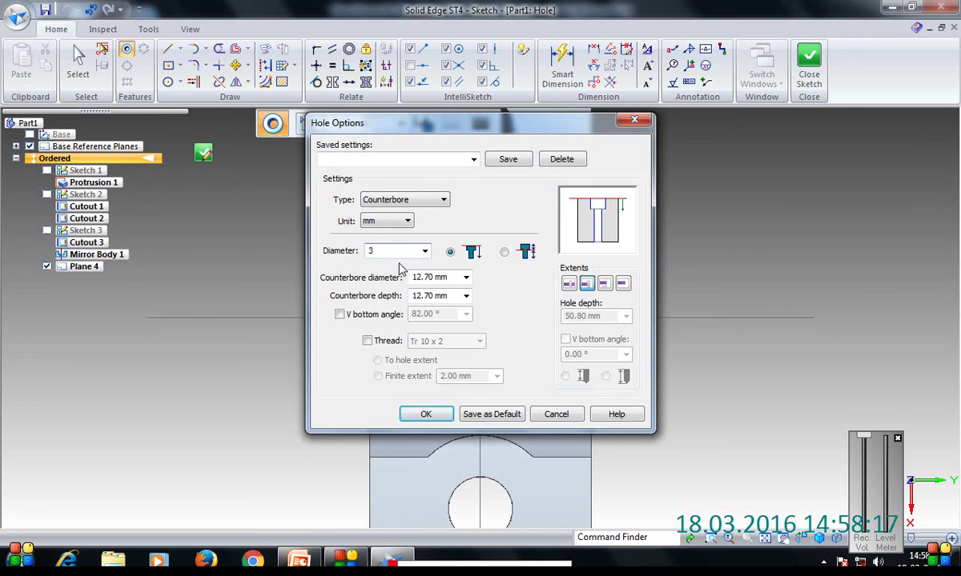
{"action": "double_click", "coordinate": [449, 274]}
{"action": "type", "text": "6"}
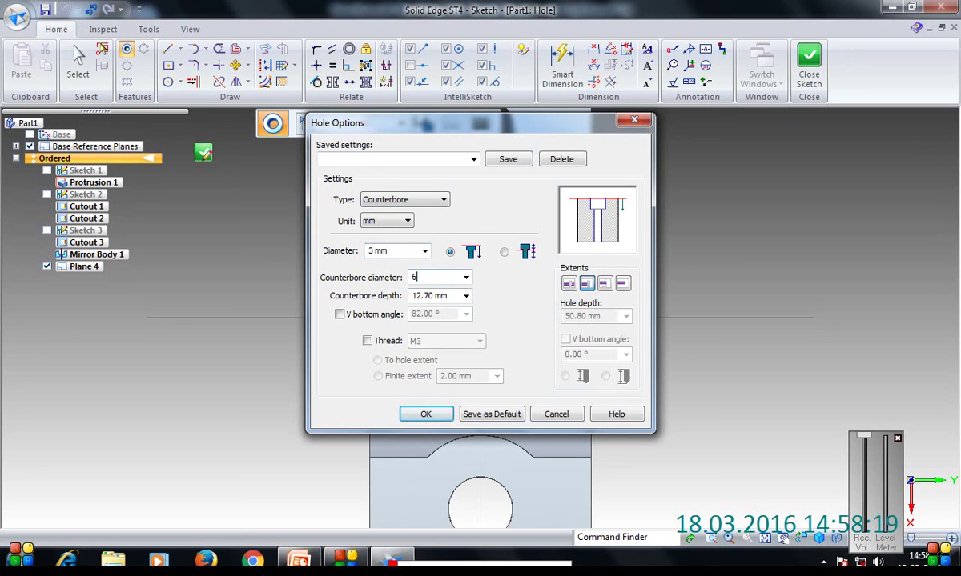
- Set the counterbore depth to 10 mm, enable a 90° V bottom angle, and accept the hole options
{"action": "left_click", "coordinate": [466, 297]}
{"action": "key", "text": "Escape"}
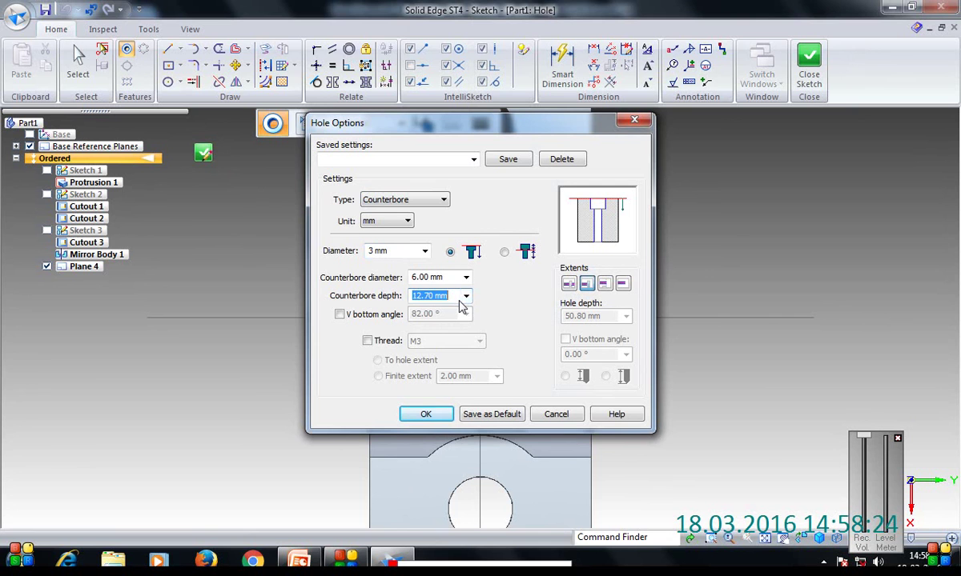
{"action": "type", "text": "10"}
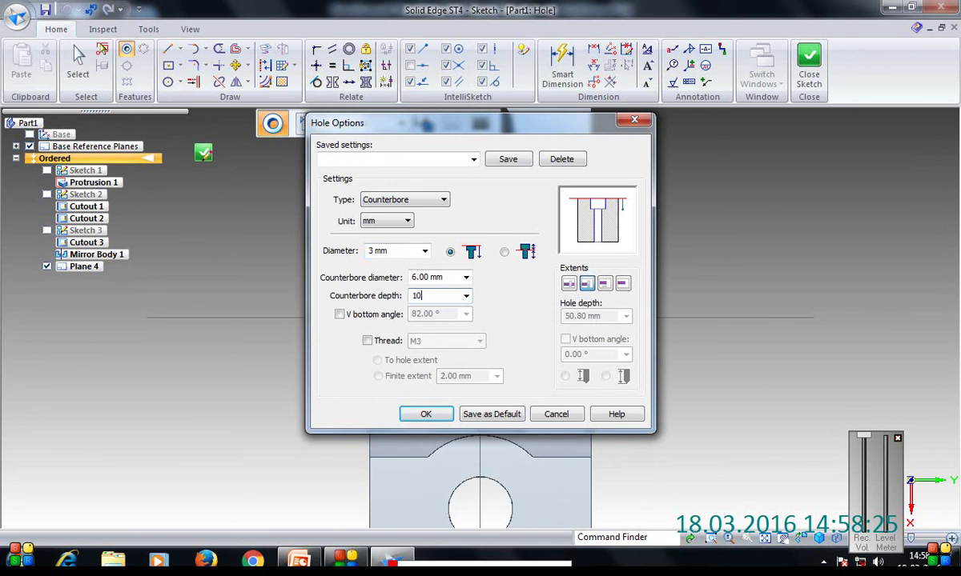
{"action": "left_click", "coordinate": [339, 315]}
{"action": "left_click", "coordinate": [464, 315]}
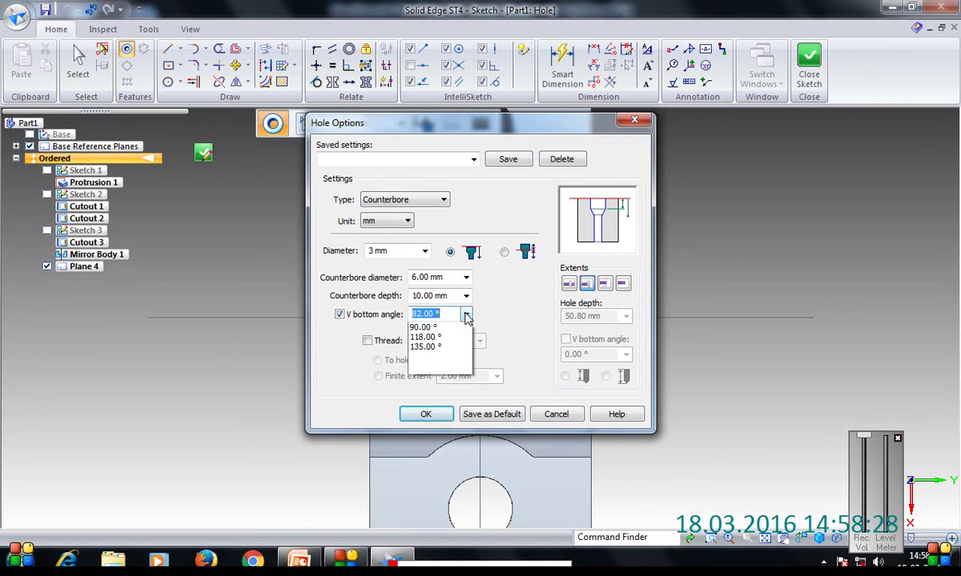
{"action": "left_click", "coordinate": [436, 338]}
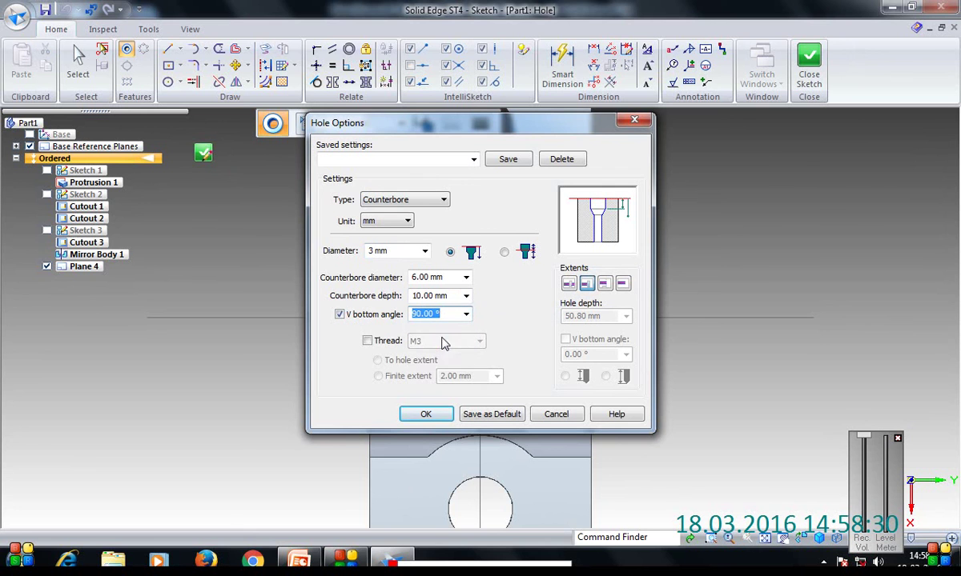
{"action": "left_click", "coordinate": [426, 414]}
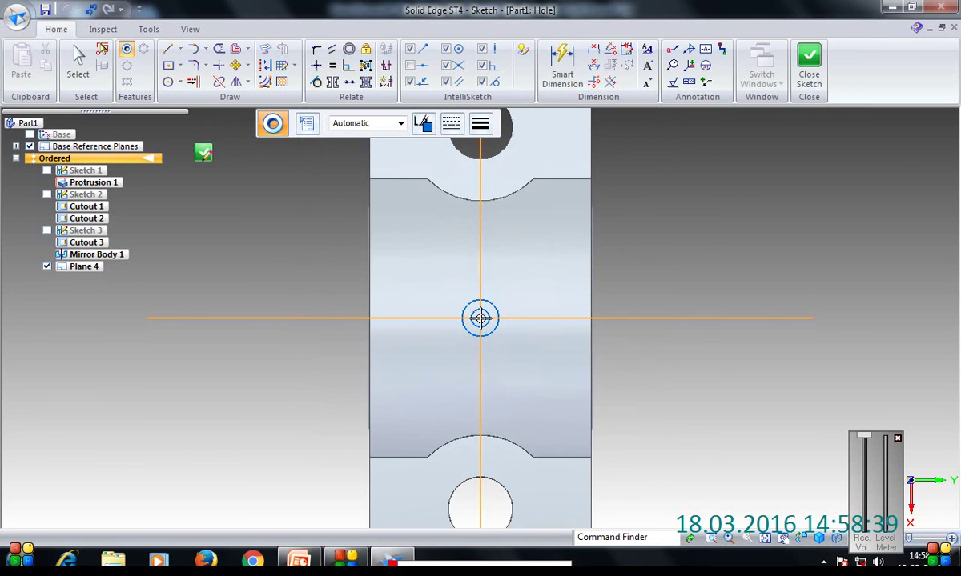
- Place the counterbore hole at the intersection of the reference planes and direct it downward through the cap's crown
{"action": "left_click", "coordinate": [480, 318]}
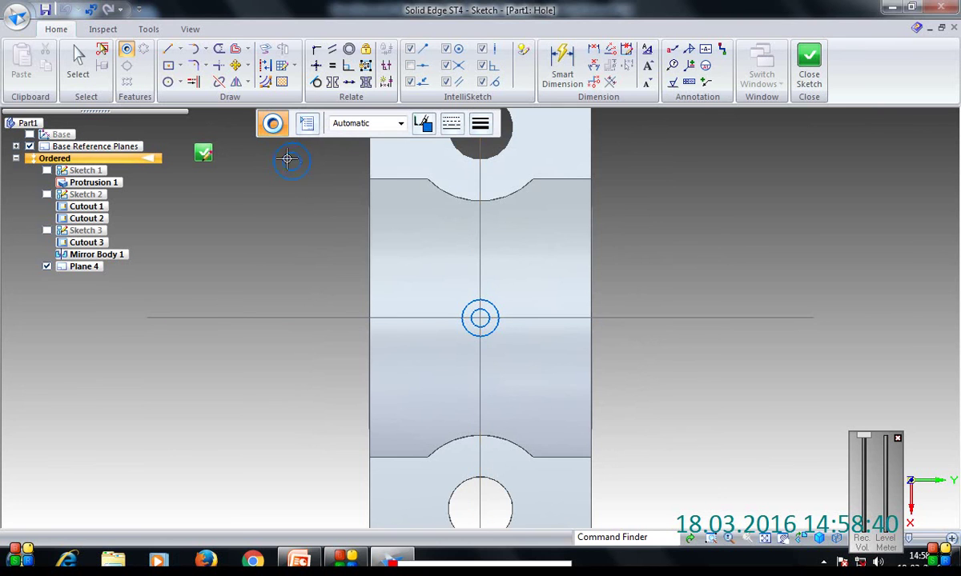
{"action": "left_click", "coordinate": [203, 152]}
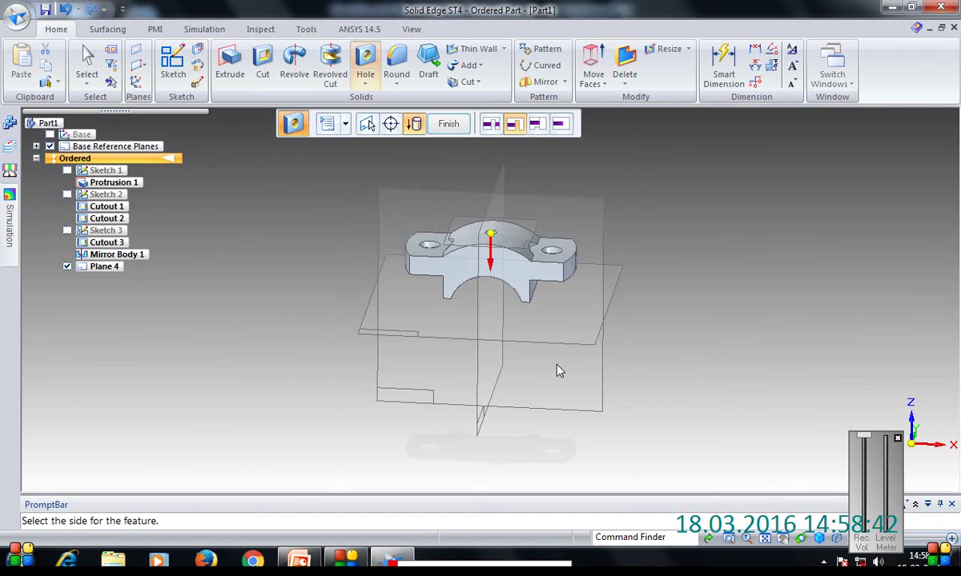
{"action": "left_click", "coordinate": [558, 369]}
{"action": "left_click", "coordinate": [447, 126]}
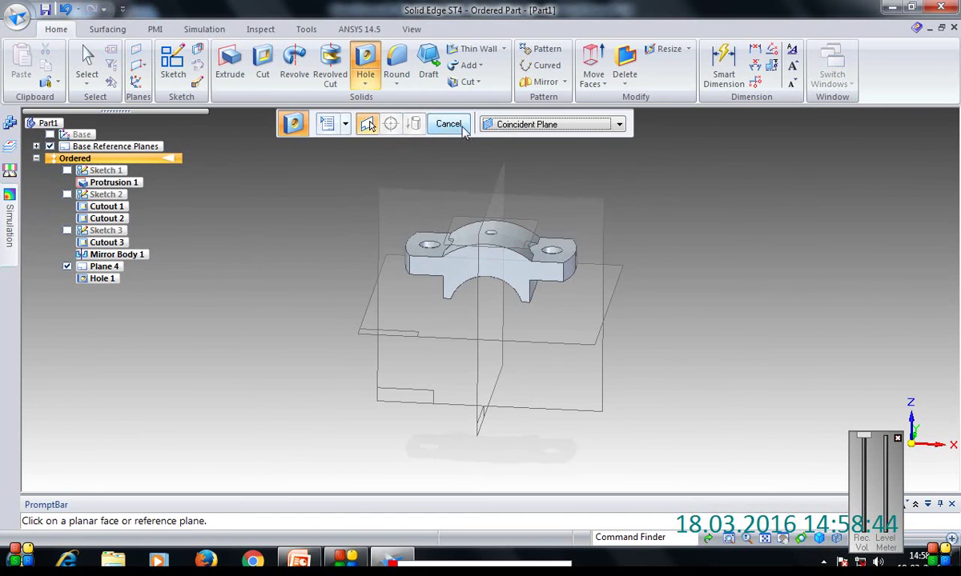
- Save the part as Part2.par in the PLUMMER BLOCK folder
{"action": "left_click", "coordinate": [46, 9]}
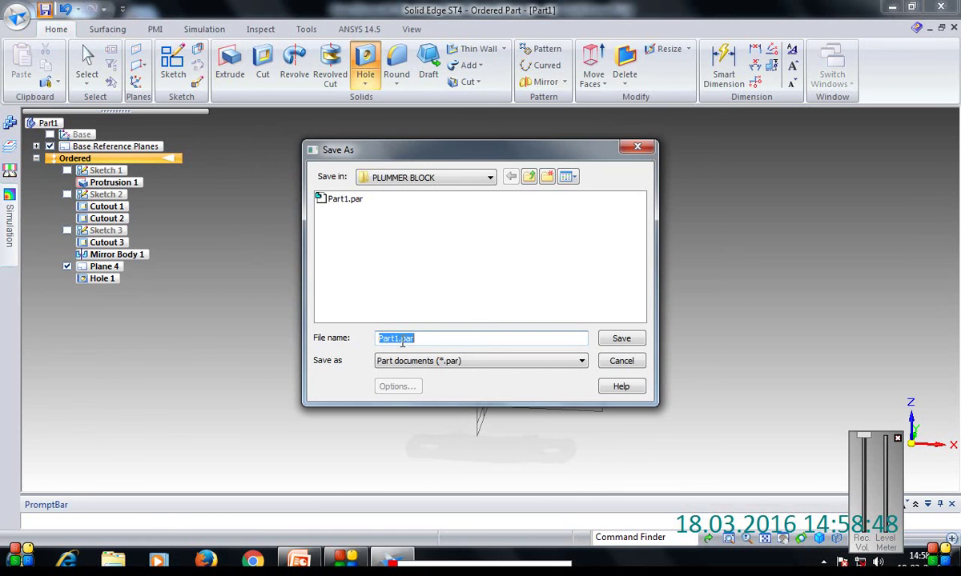
{"action": "left_click", "coordinate": [398, 340]}
{"action": "left_click", "coordinate": [621, 337]}
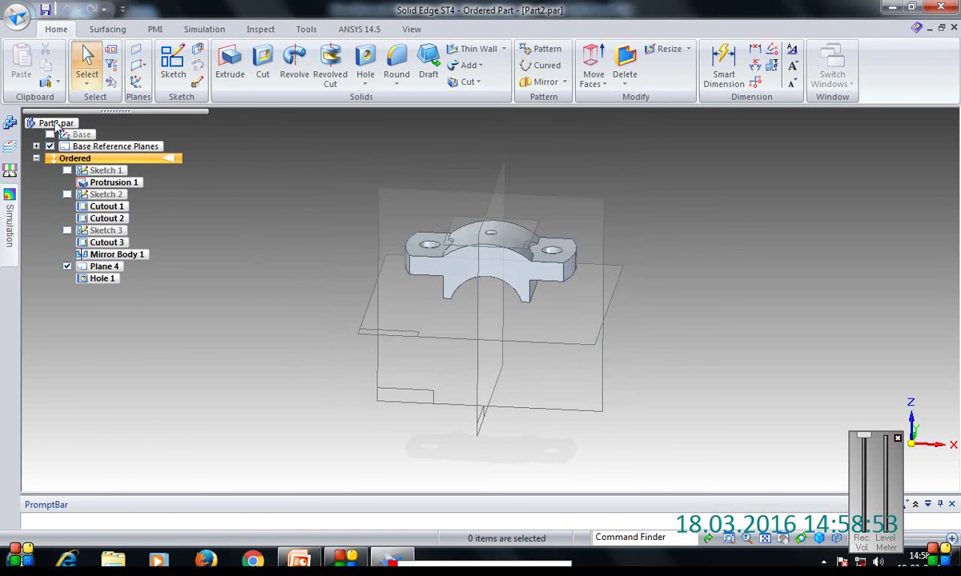
- Assign the material name CAST IRON to the part in the material table and apply it to the model
{"action": "right_click", "coordinate": [60, 123]}
{"action": "left_click", "coordinate": [100, 133]}
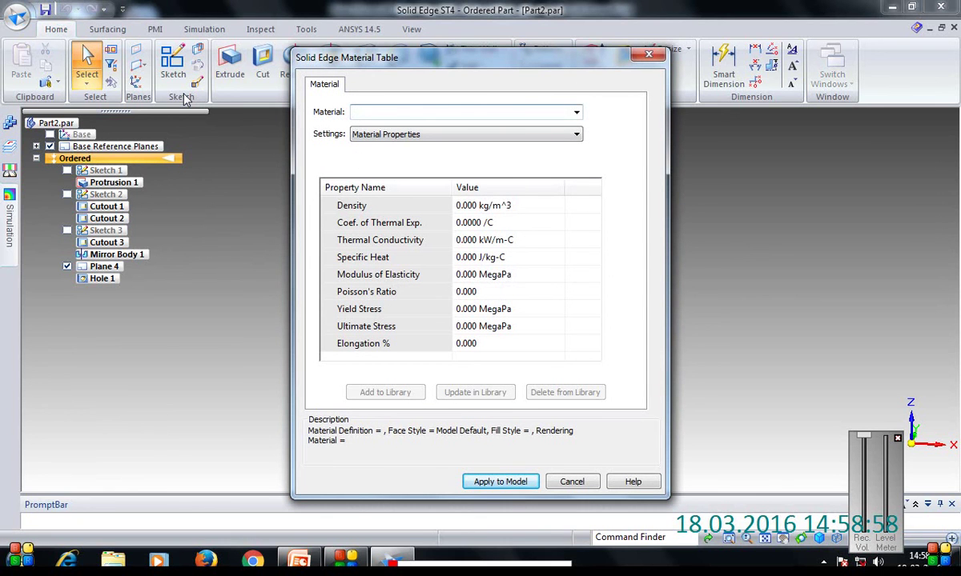
{"action": "type", "text": "CAS"}
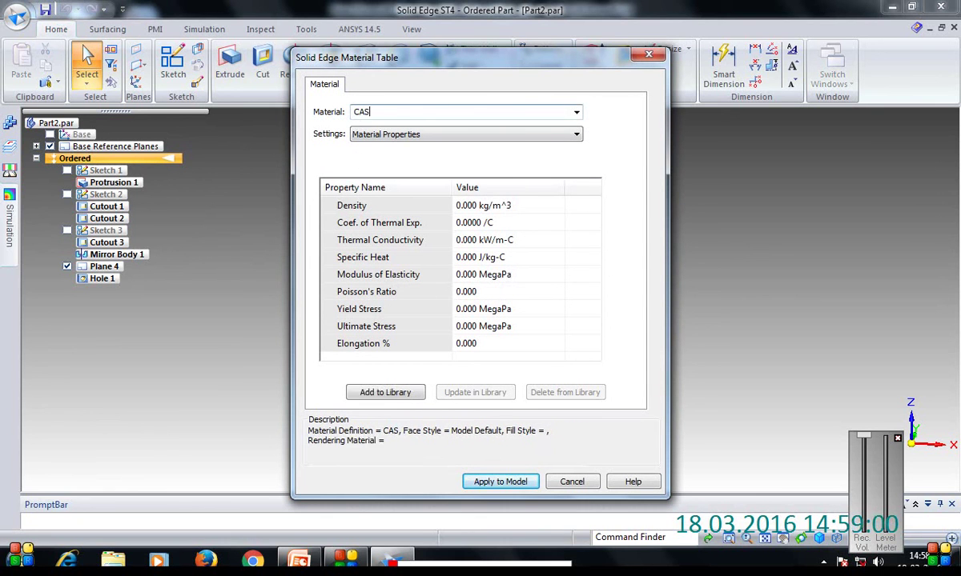
{"action": "type", "text": "T I"}
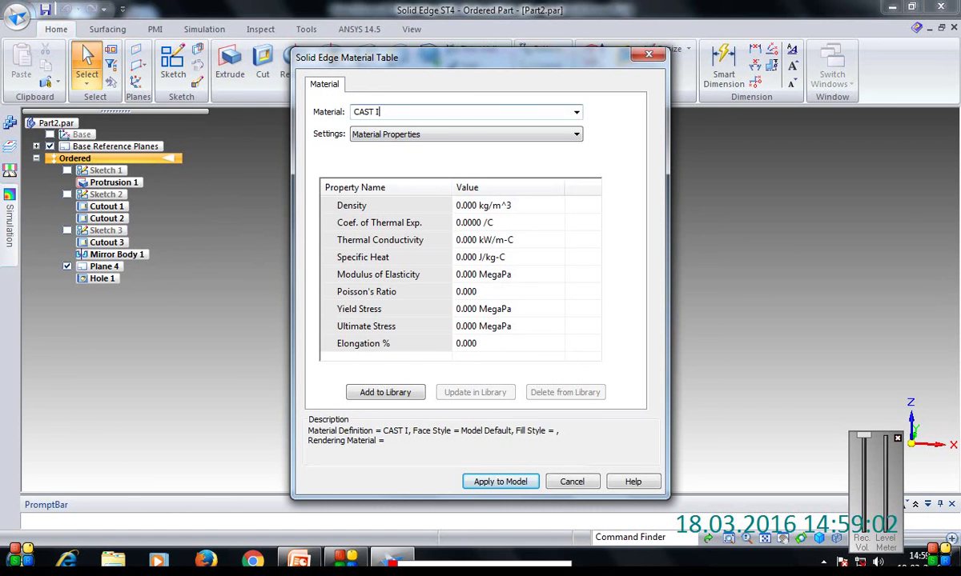
{"action": "type", "text": "RON"}
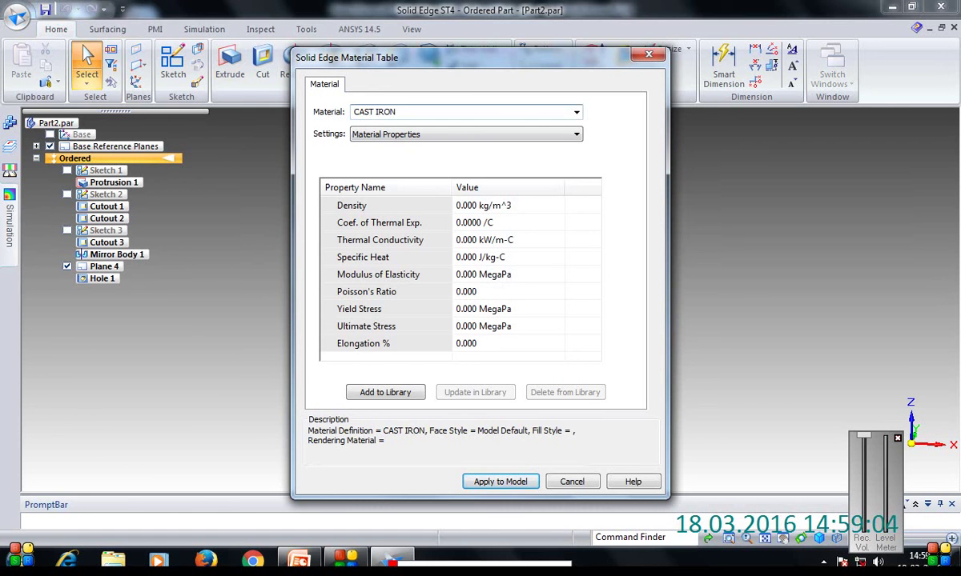
{"action": "key", "text": "Return"}
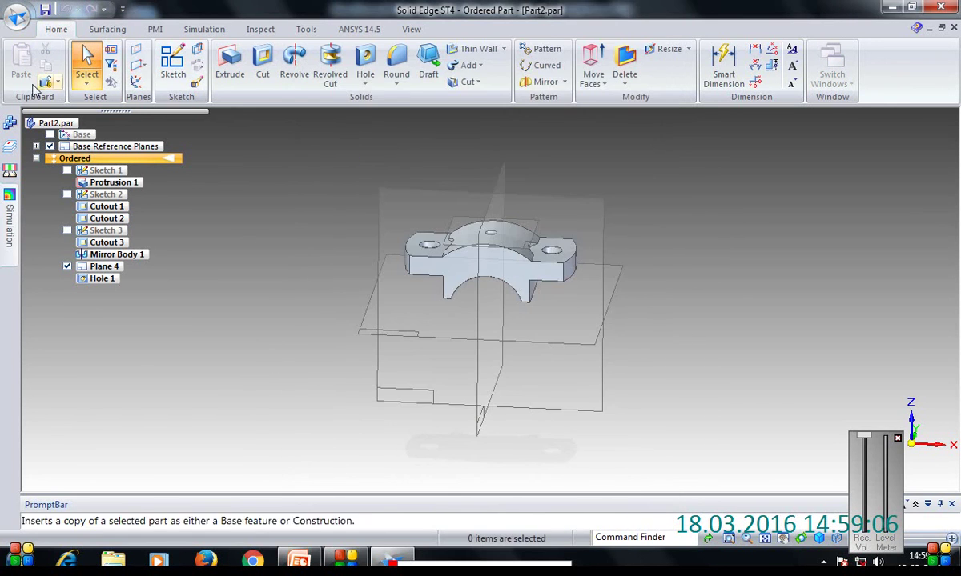
- Set the title in the part's file properties summary to CAP and accept the properties
{"action": "right_click", "coordinate": [66, 124]}
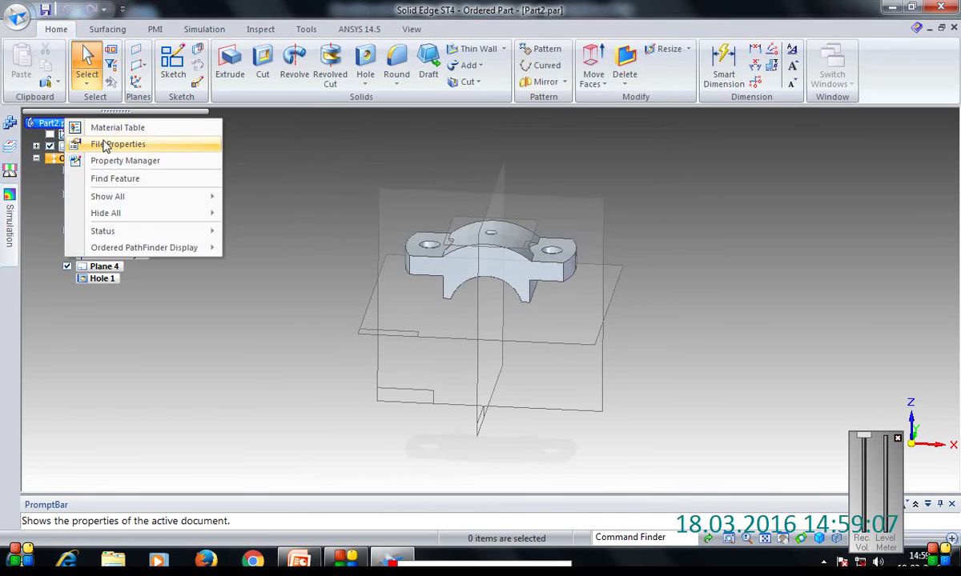
{"action": "left_click", "coordinate": [80, 145]}
{"action": "left_click", "coordinate": [72, 39]}
{"action": "left_click", "coordinate": [82, 62]}
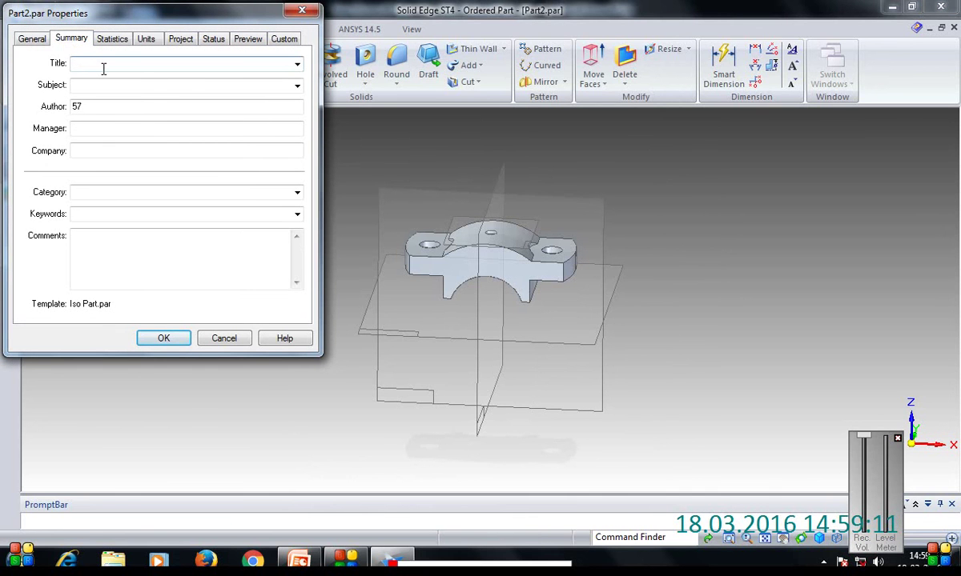
{"action": "type", "text": "CAP"}
{"action": "key", "text": "Return"}
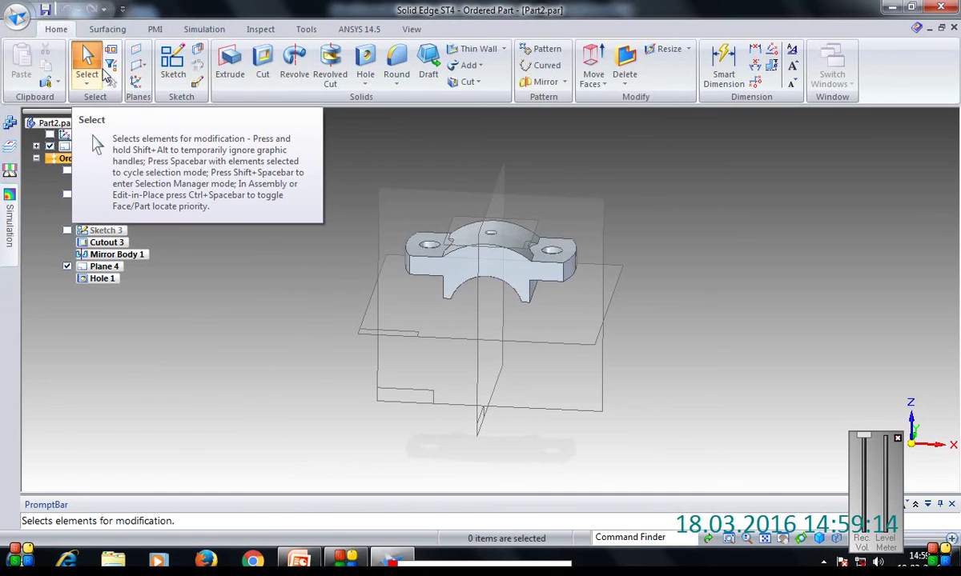